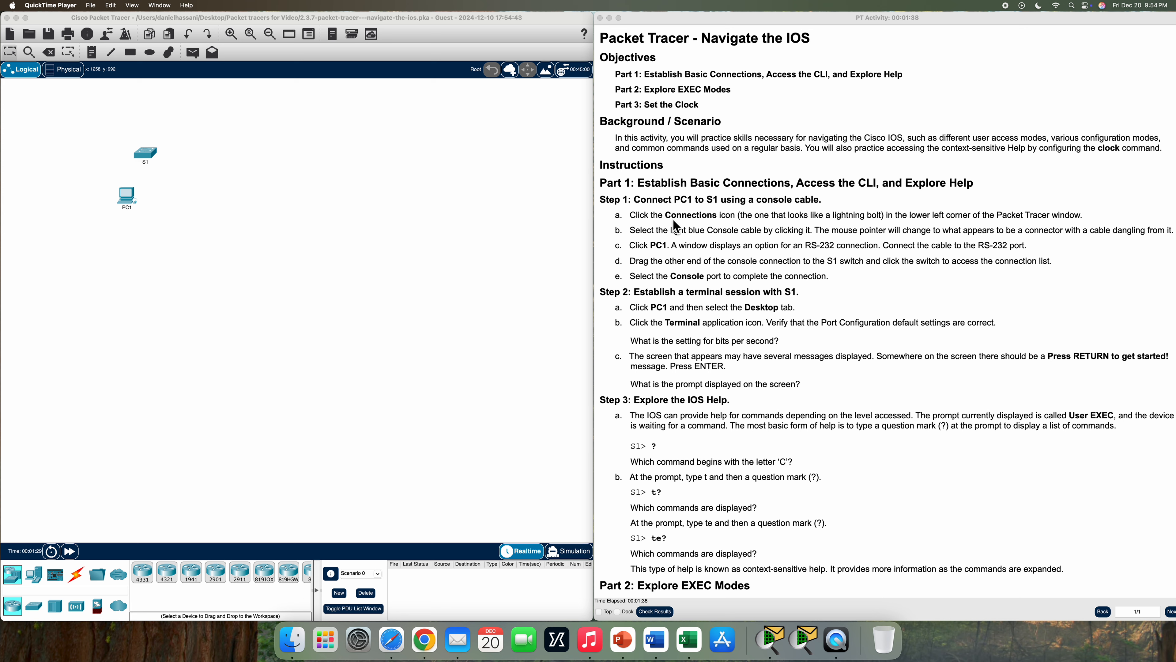
# - Connect PC1's RS-232 port to the Console port of switch S1 with a console cable
pyautogui.click(77, 576)
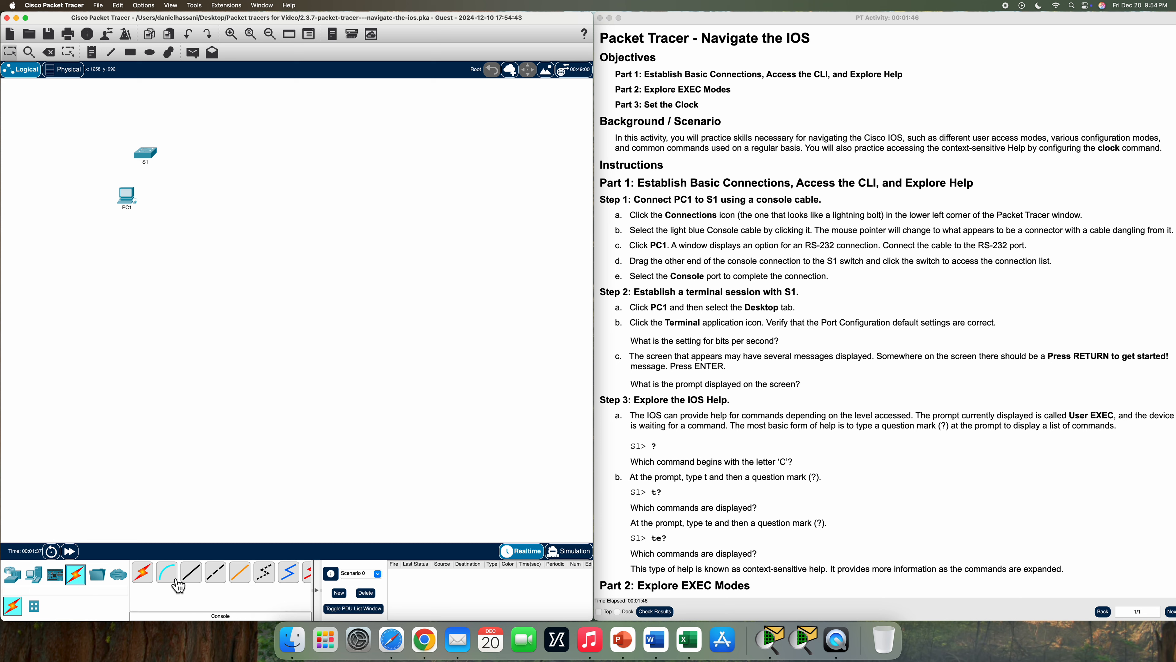
pyautogui.click(176, 580)
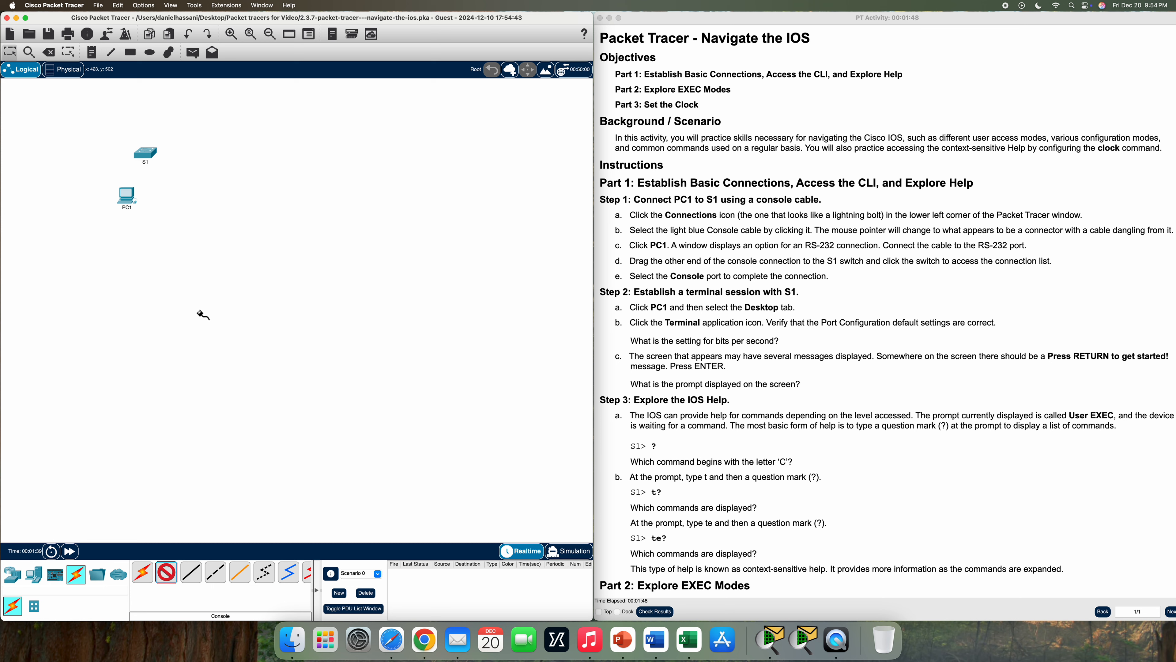
pyautogui.click(129, 201)
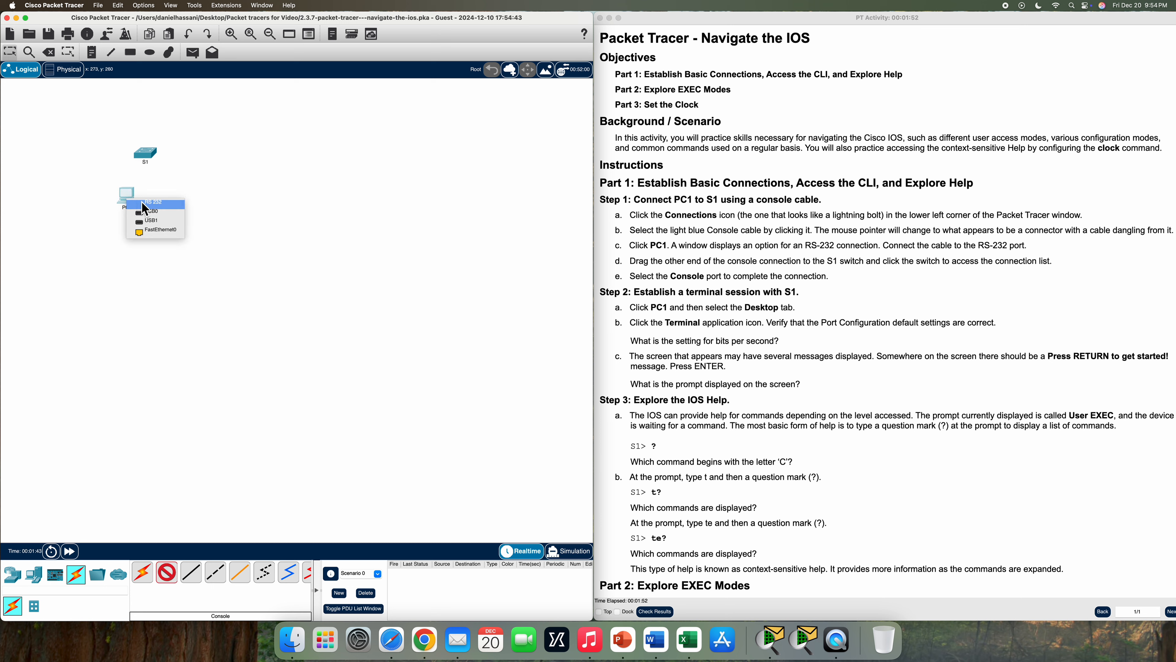
pyautogui.click(179, 204)
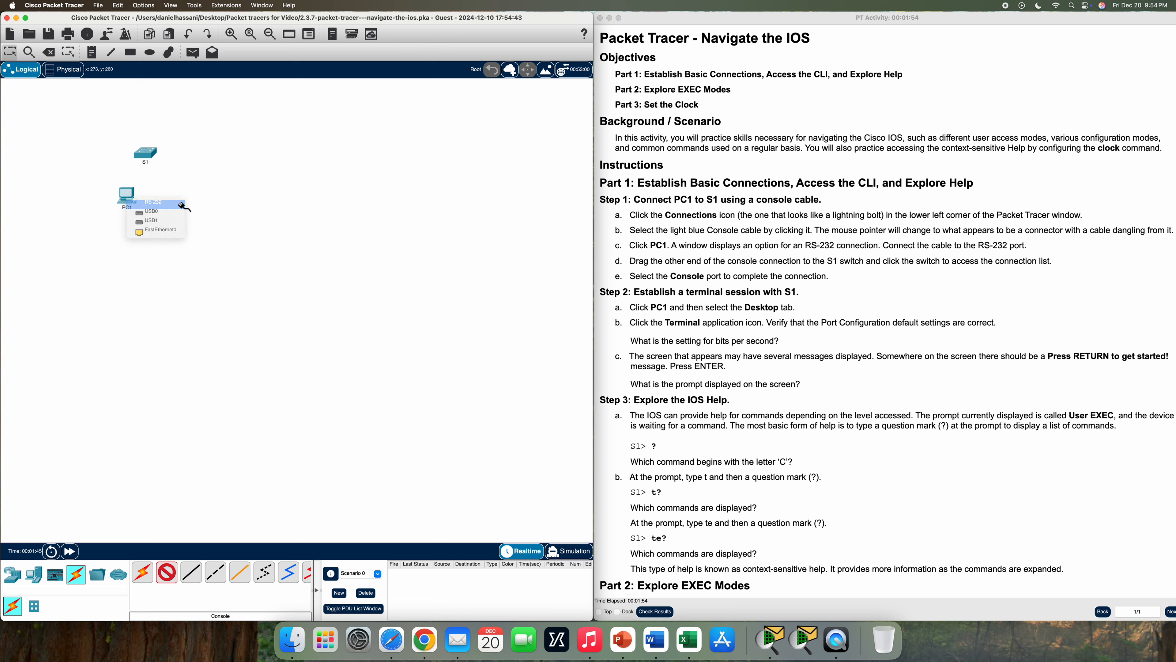
pyautogui.click(151, 154)
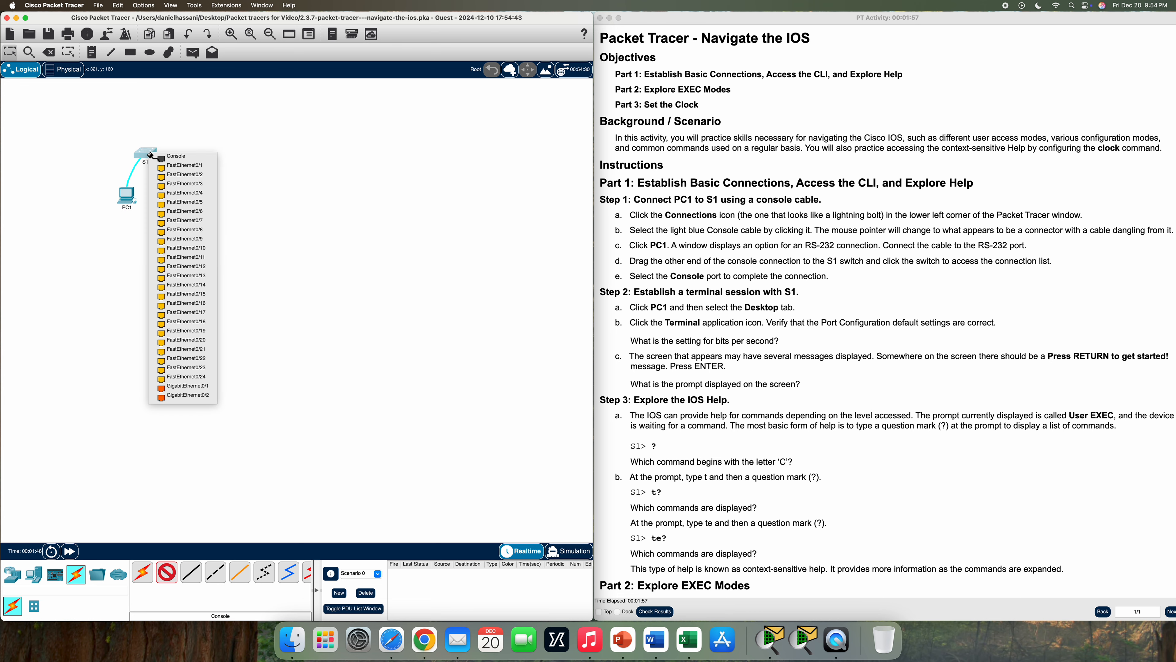
pyautogui.click(200, 159)
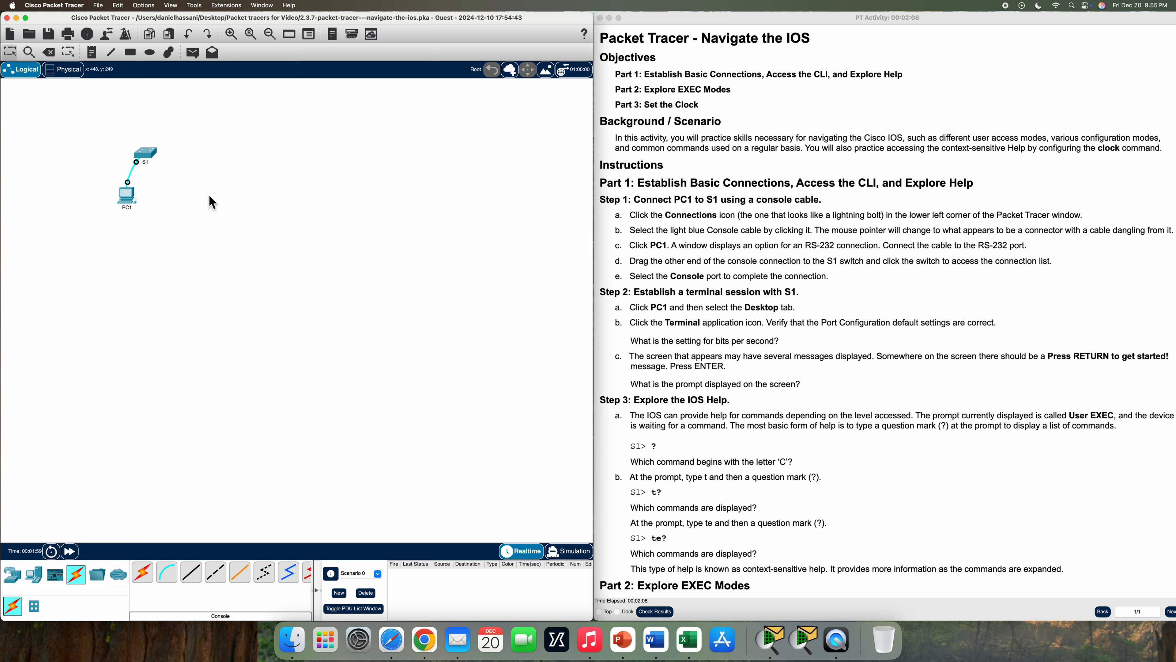
# - Open the Terminal application on PC1 and accept the default port configuration
pyautogui.click(603, 296)
pyautogui.moveTo(603, 296); pyautogui.dragTo(701, 325)
pyautogui.click(383, 257)
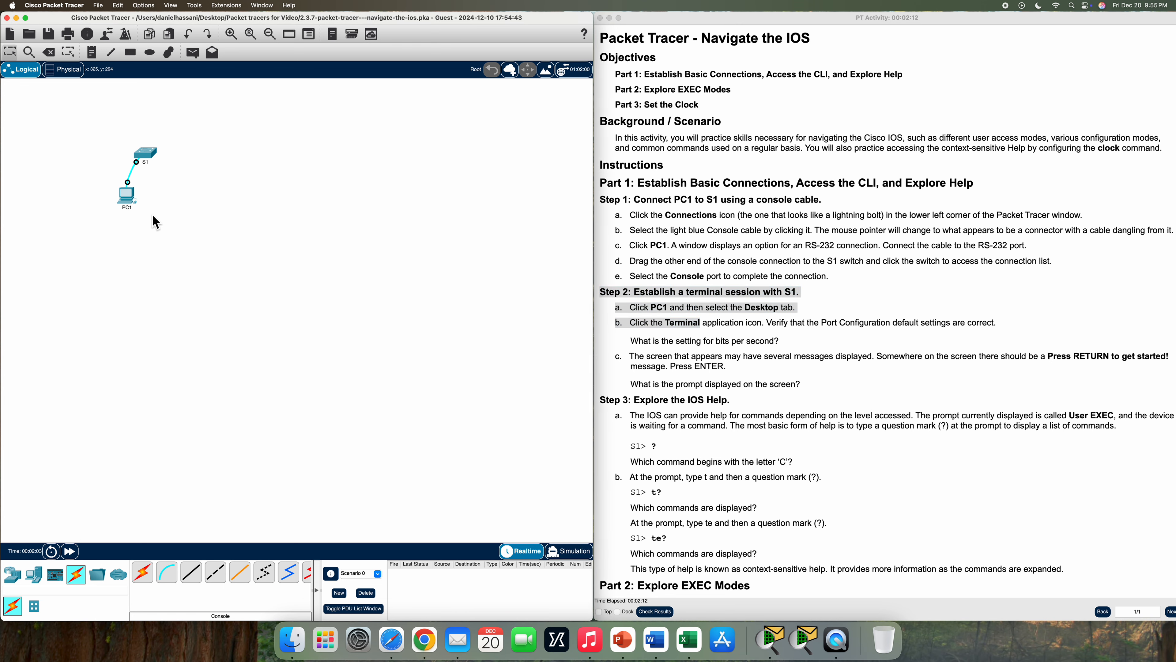
pyautogui.click(127, 197)
pyautogui.moveTo(655, 189); pyautogui.dragTo(478, 89)
pyautogui.click(406, 97)
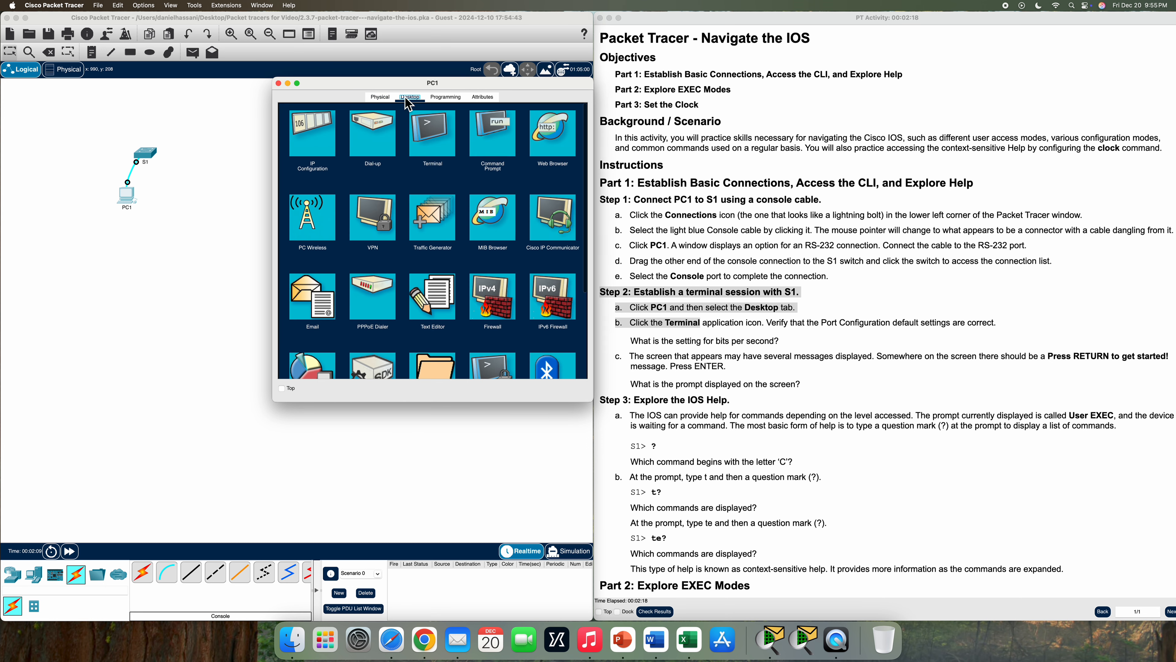
pyautogui.click(447, 149)
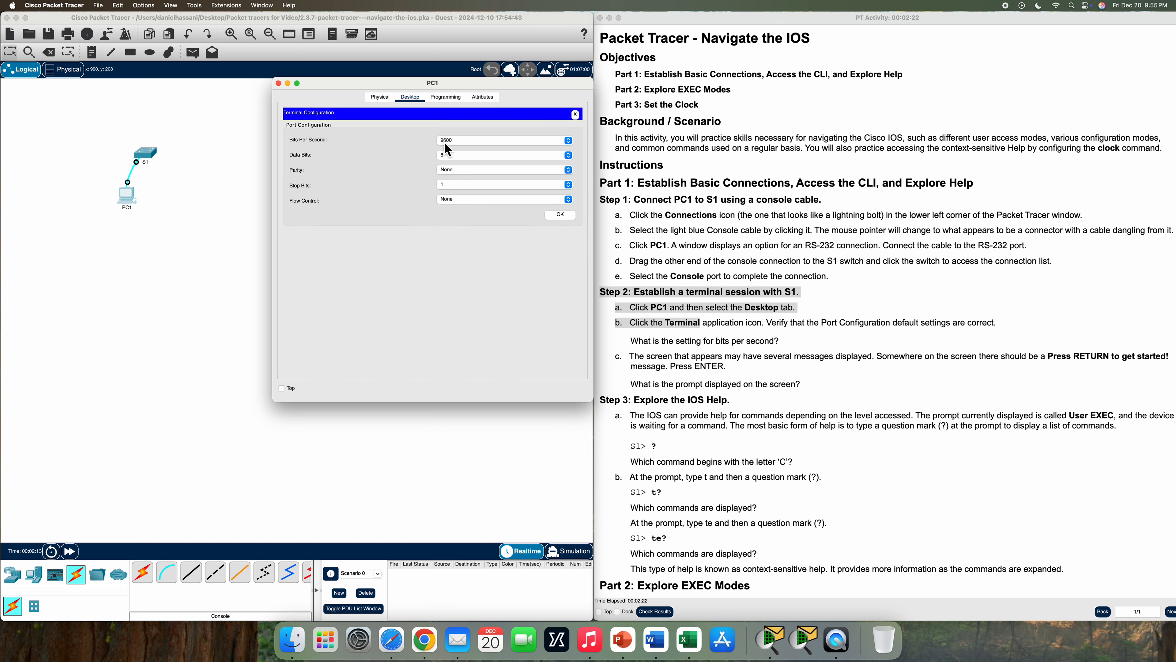
pyautogui.click(572, 217)
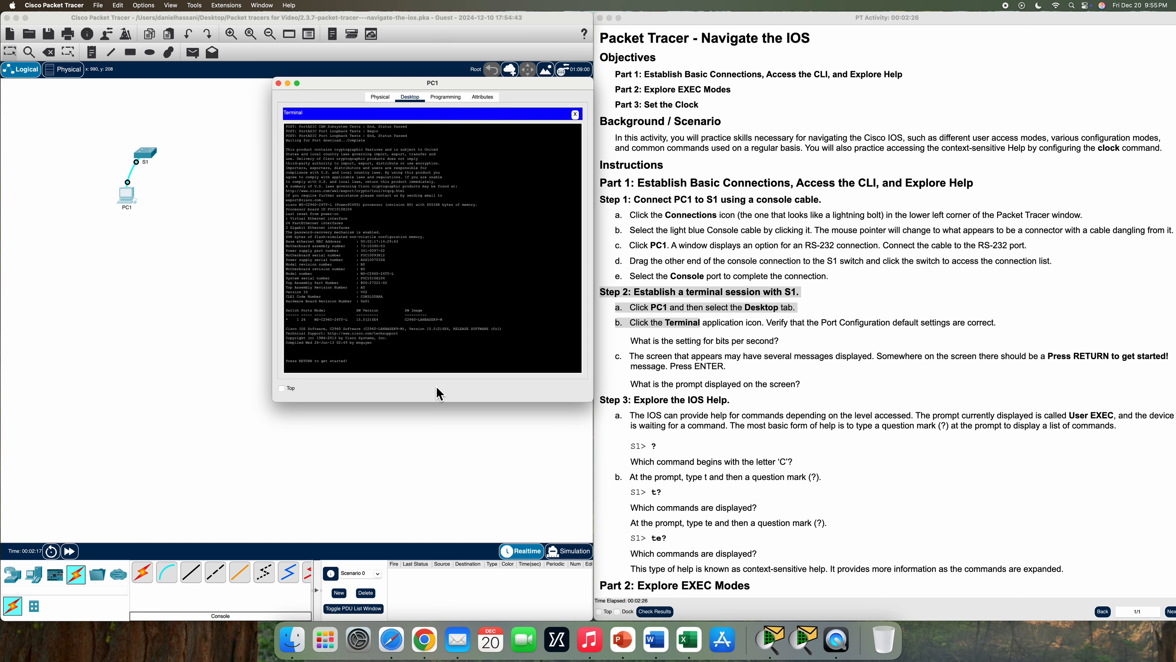
# - Reopen PC1's terminal port configuration to check the bits-per-second setting, and restart the terminal session
pyautogui.click(681, 358)
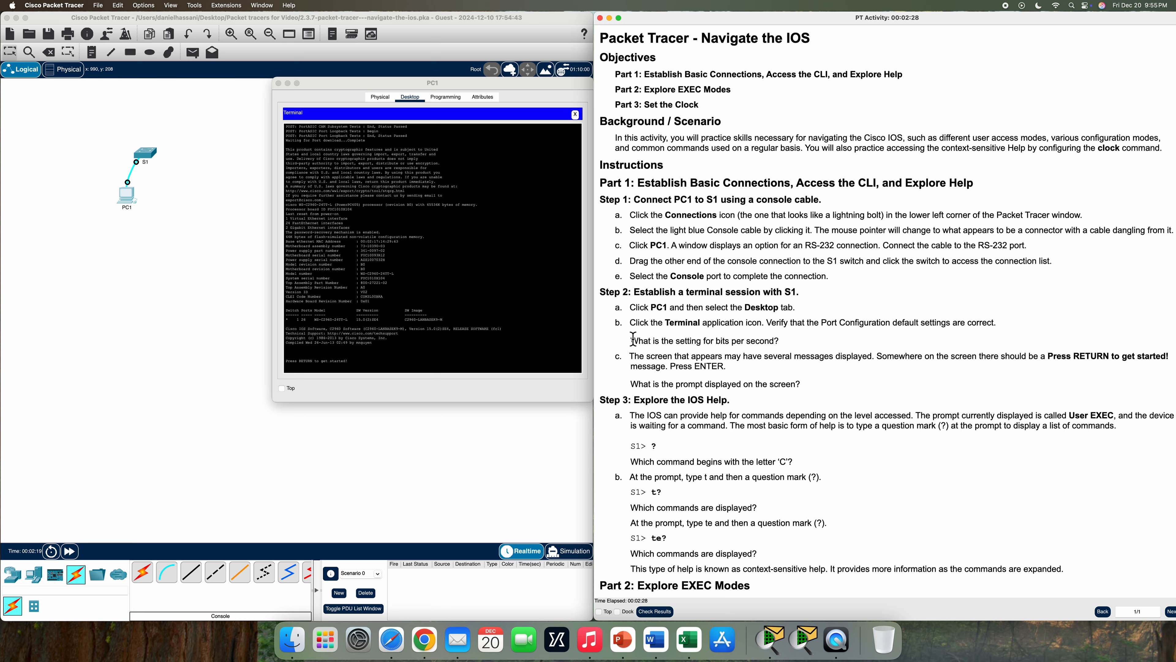
pyautogui.moveTo(630, 341); pyautogui.dragTo(654, 346)
pyautogui.click(576, 115)
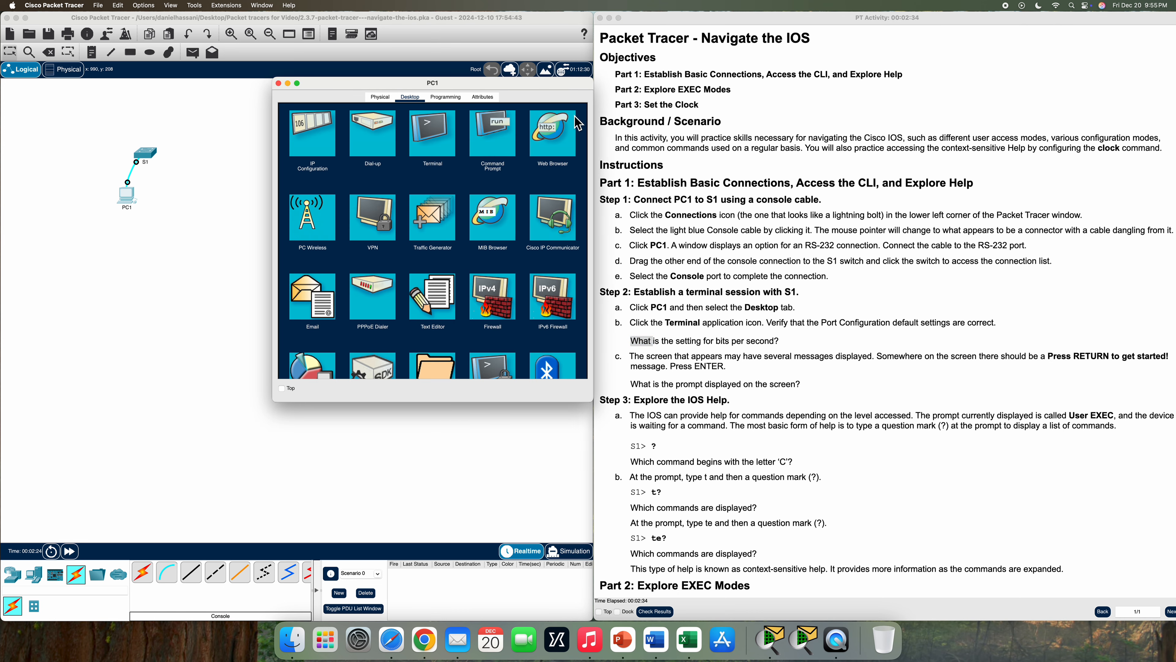
pyautogui.click(424, 135)
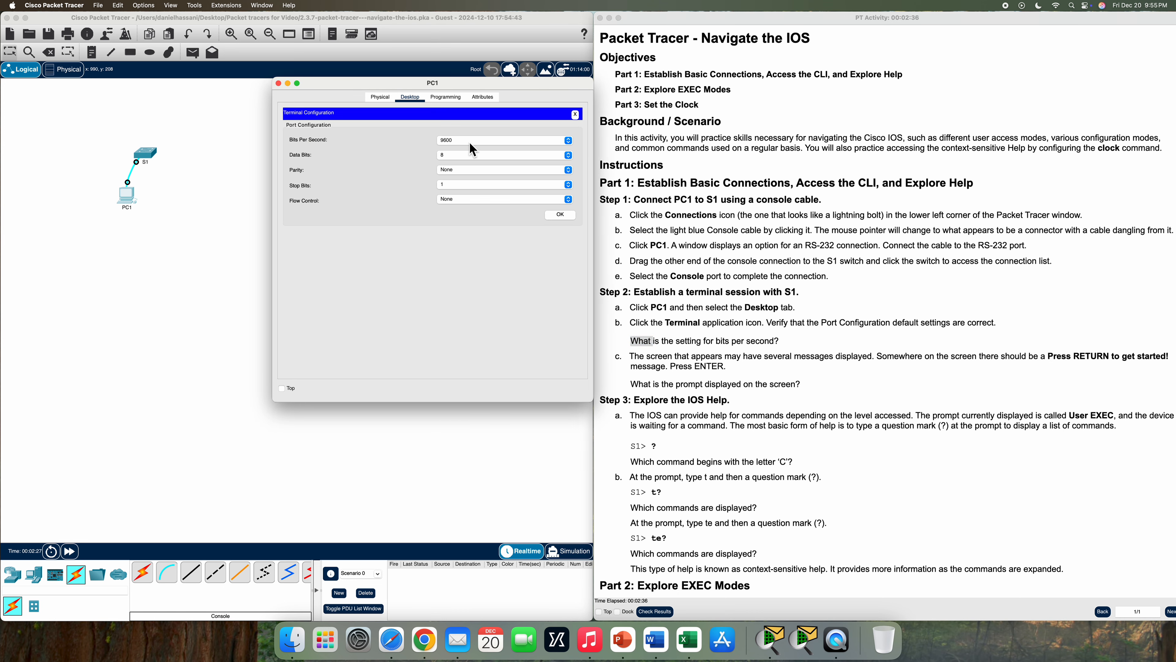
pyautogui.click(456, 141)
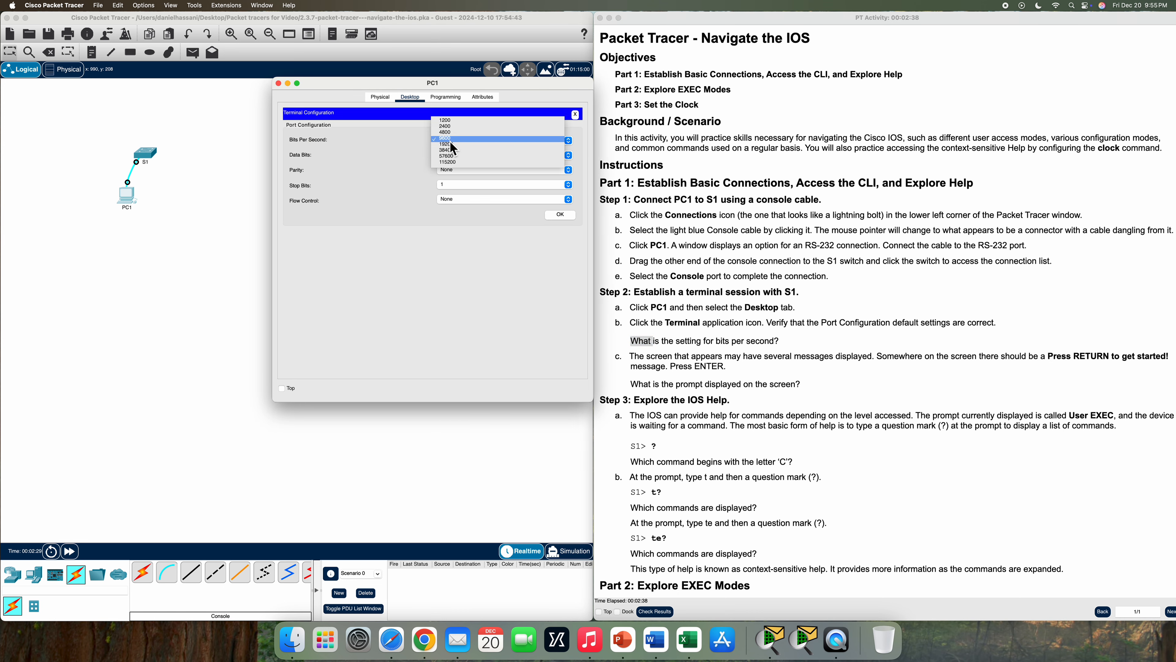
pyautogui.click(453, 145)
pyautogui.click(560, 214)
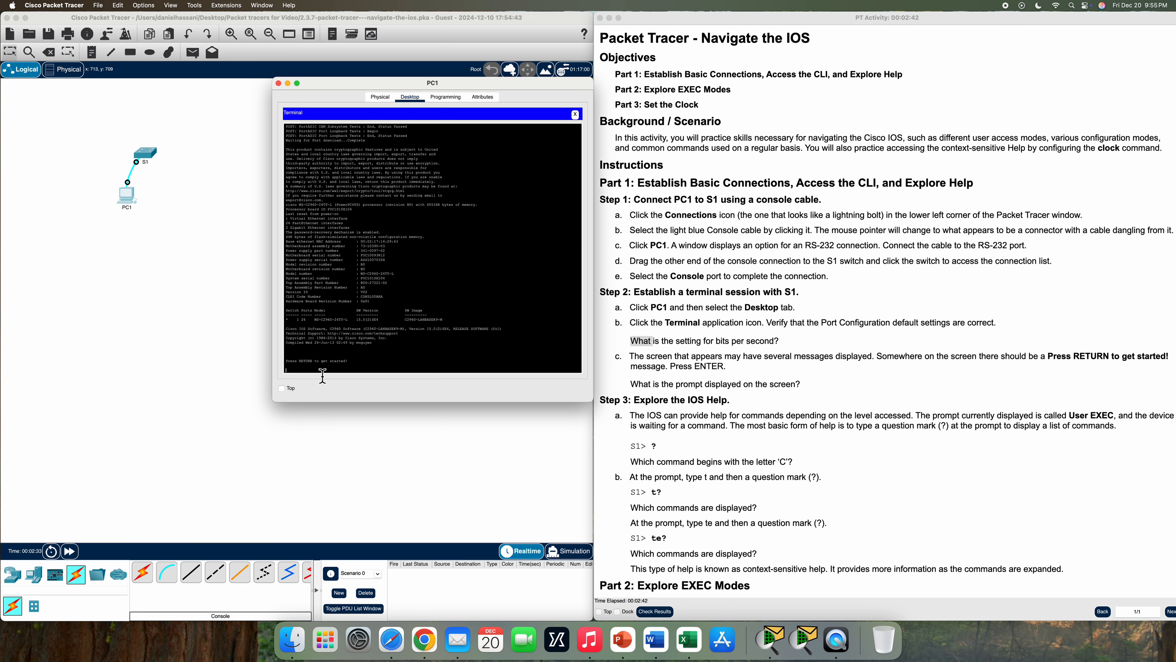
# - Start the console session with S1 to reach its prompt, and examine that prompt for the activity question
pyautogui.scroll(-2, 815, 413)
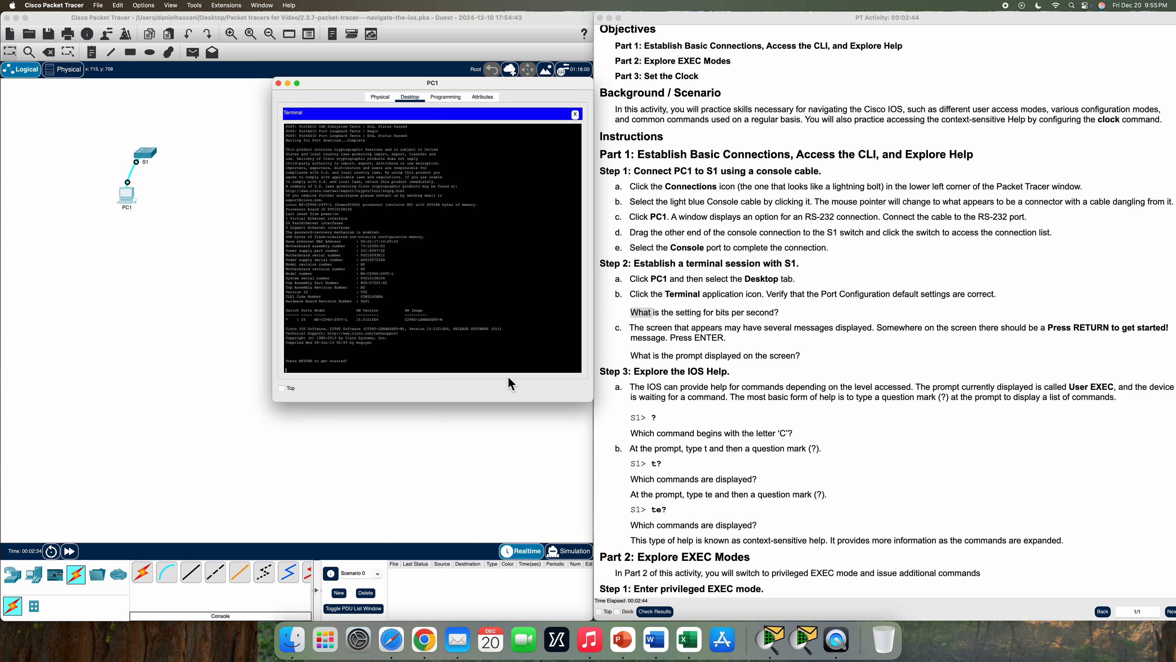
pyautogui.press('Return')
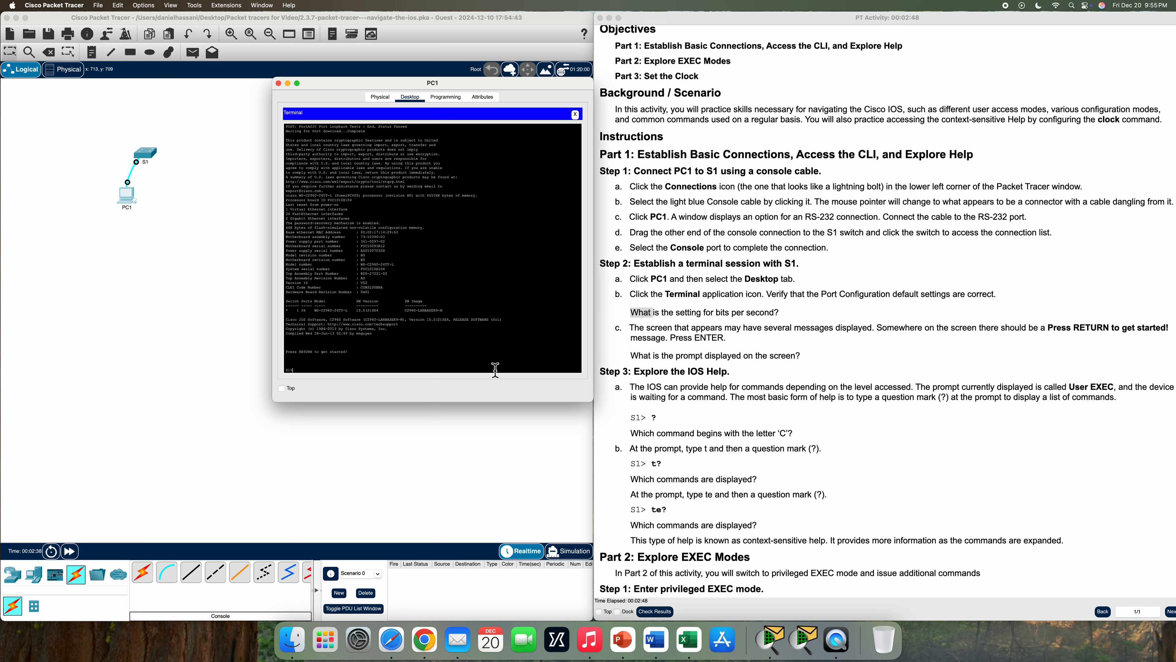
pyautogui.moveTo(632, 356); pyautogui.dragTo(758, 368)
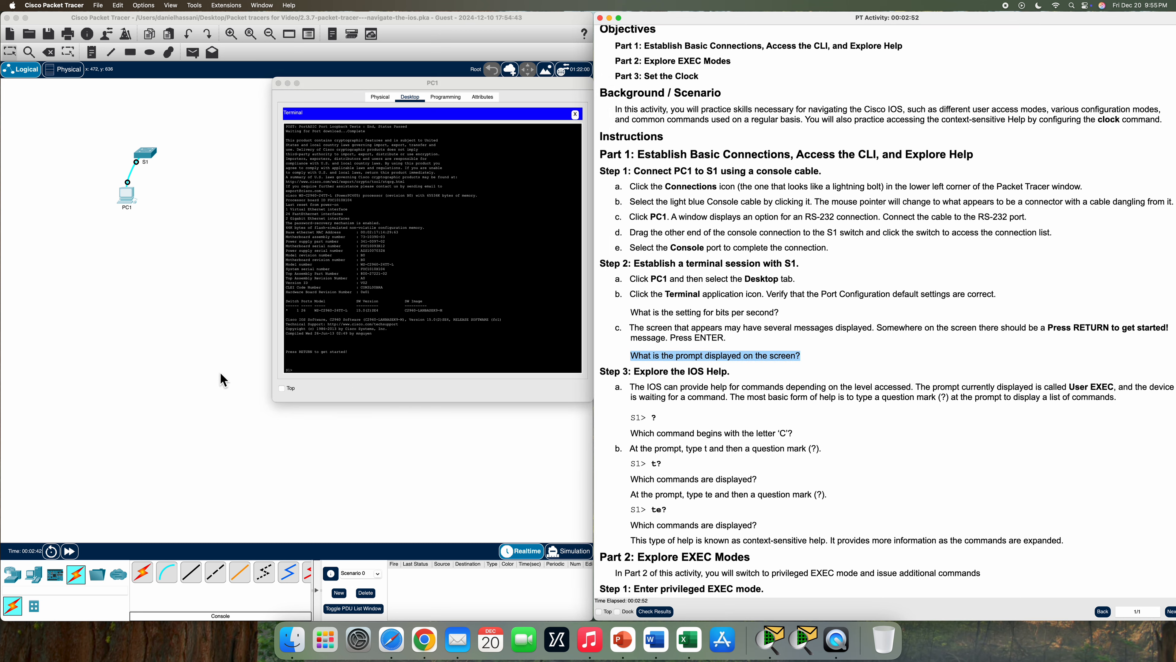
pyautogui.click(298, 373)
pyautogui.moveTo(292, 374)
pyautogui.mouseDown()
pyautogui.moveTo(287, 354)
pyautogui.moveTo(286, 378)
pyautogui.mouseUp()
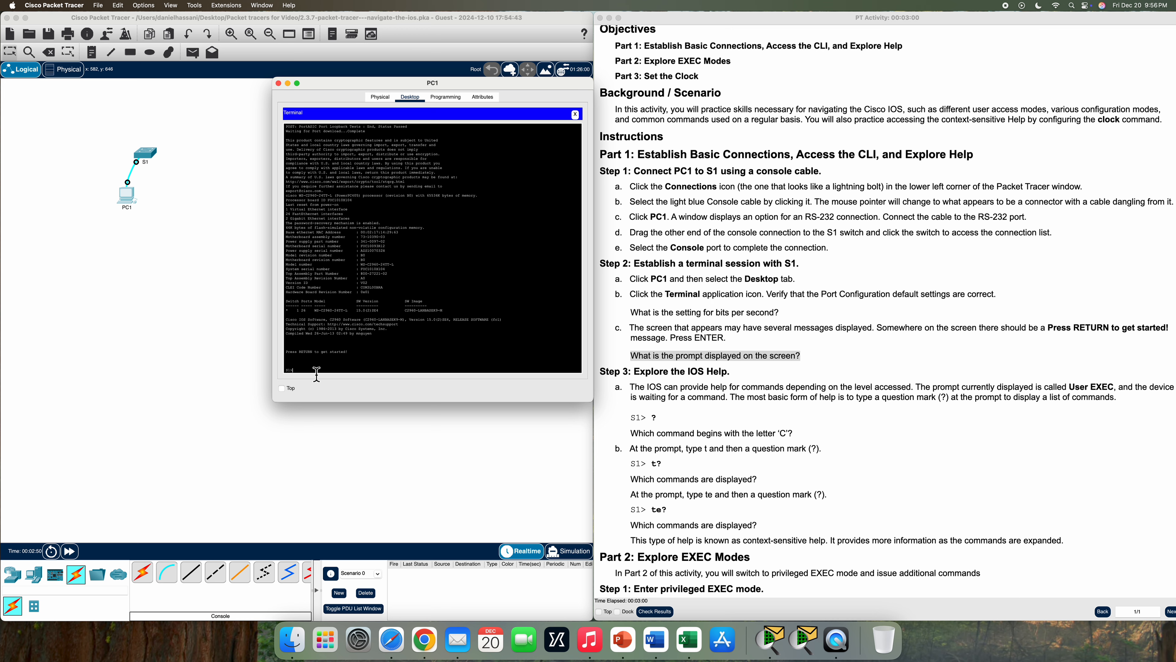
# - List the available user EXEC commands on S1 with ? and look through the list
pyautogui.scroll(-5, 653, 413)
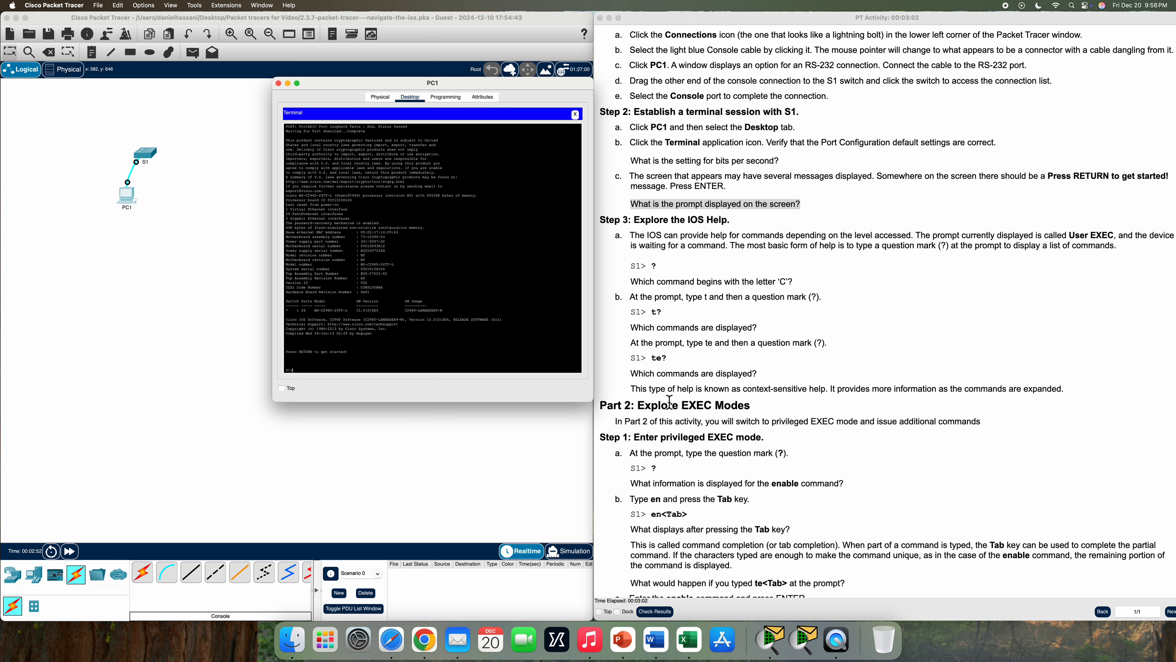
pyautogui.scroll(-3, 653, 412)
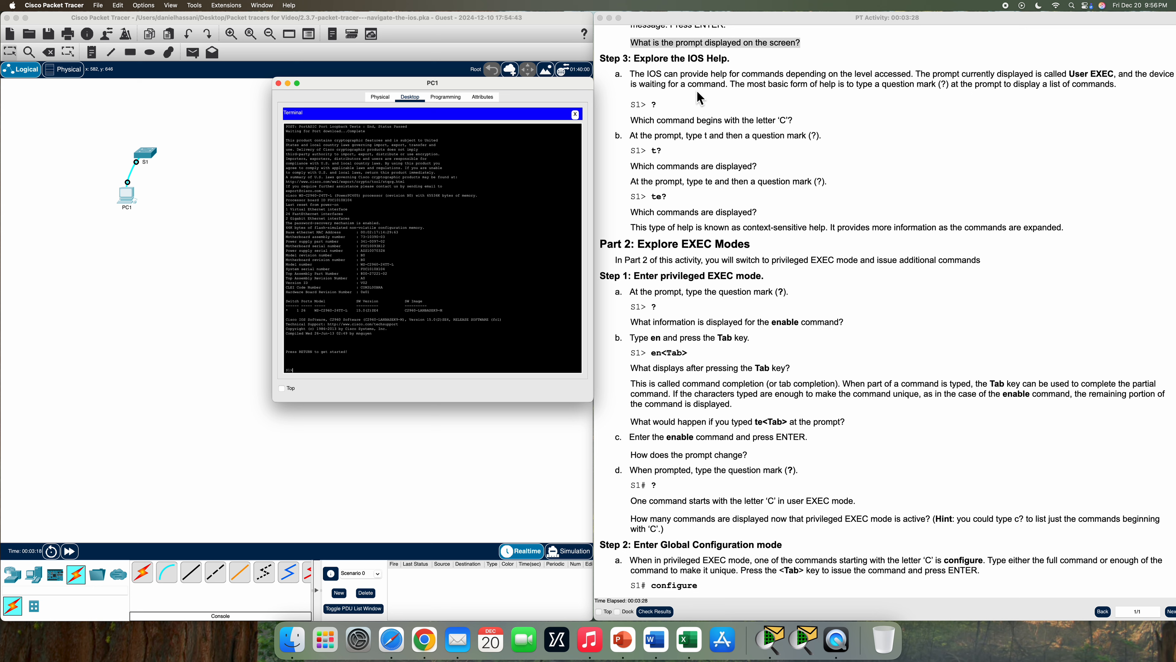
pyautogui.write('?')
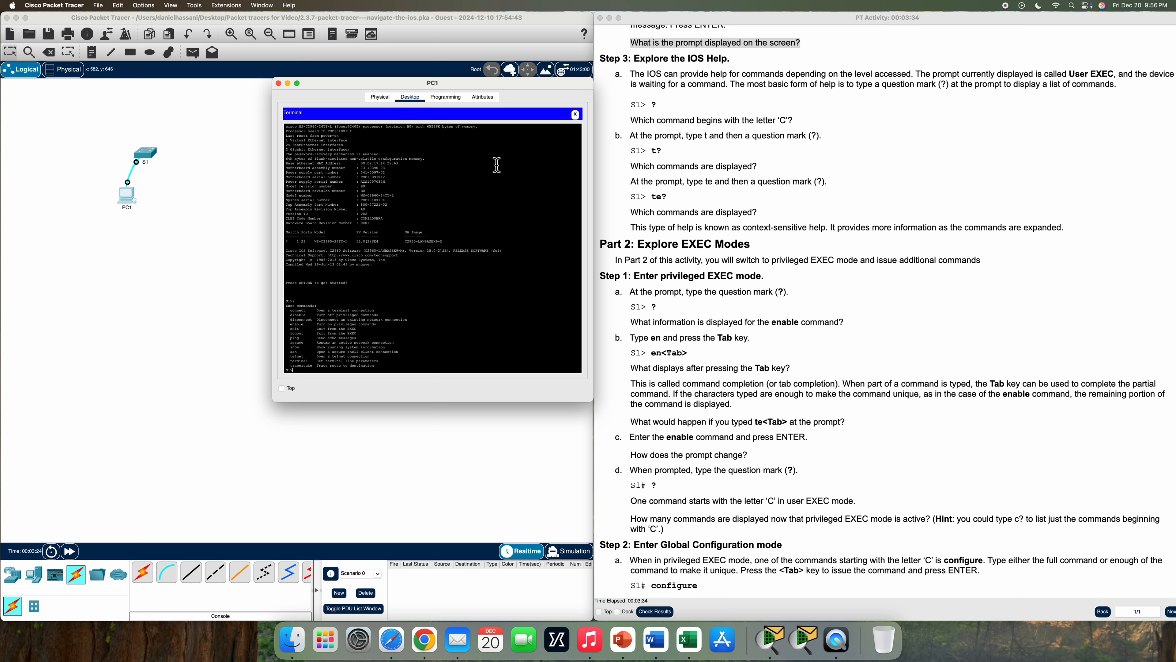
pyautogui.moveTo(389, 368); pyautogui.dragTo(290, 309)
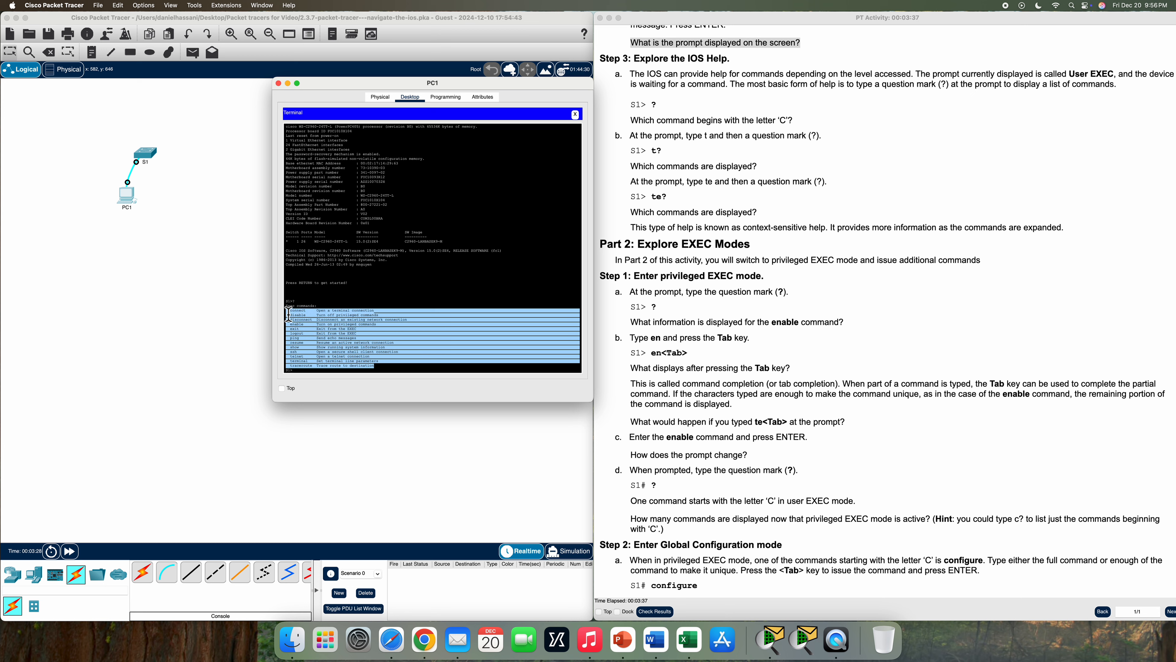
pyautogui.click(486, 334)
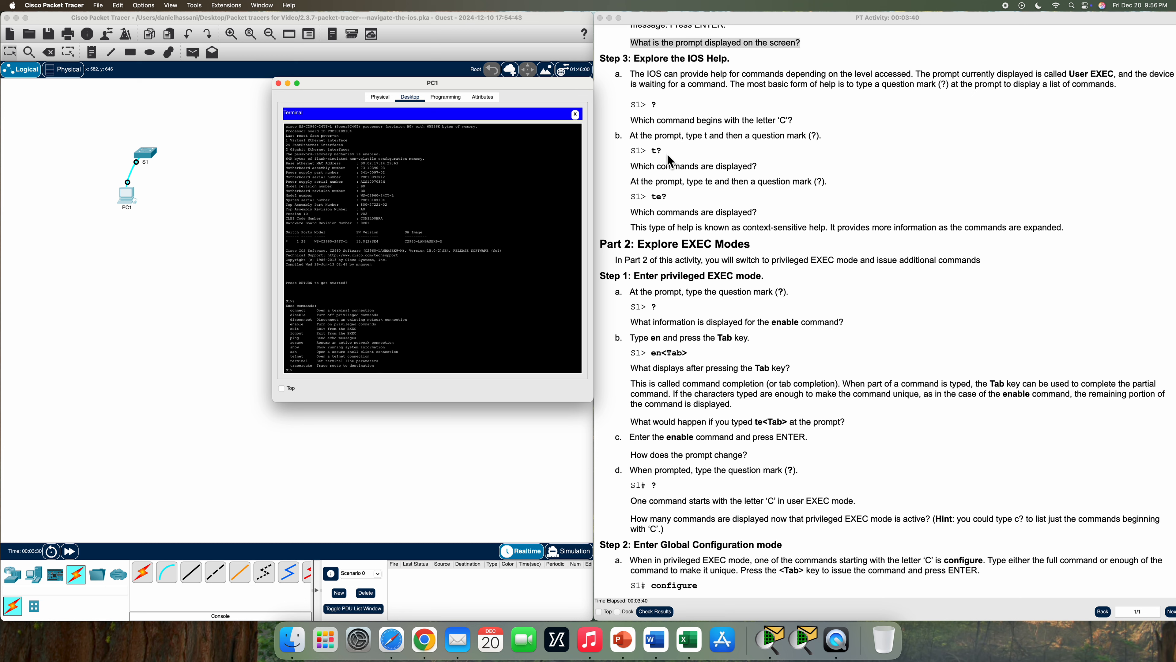
# - Query S1's context-sensitive help for commands beginning with t using t?, and compare with the full command list
pyautogui.click(407, 373)
pyautogui.write('t?')
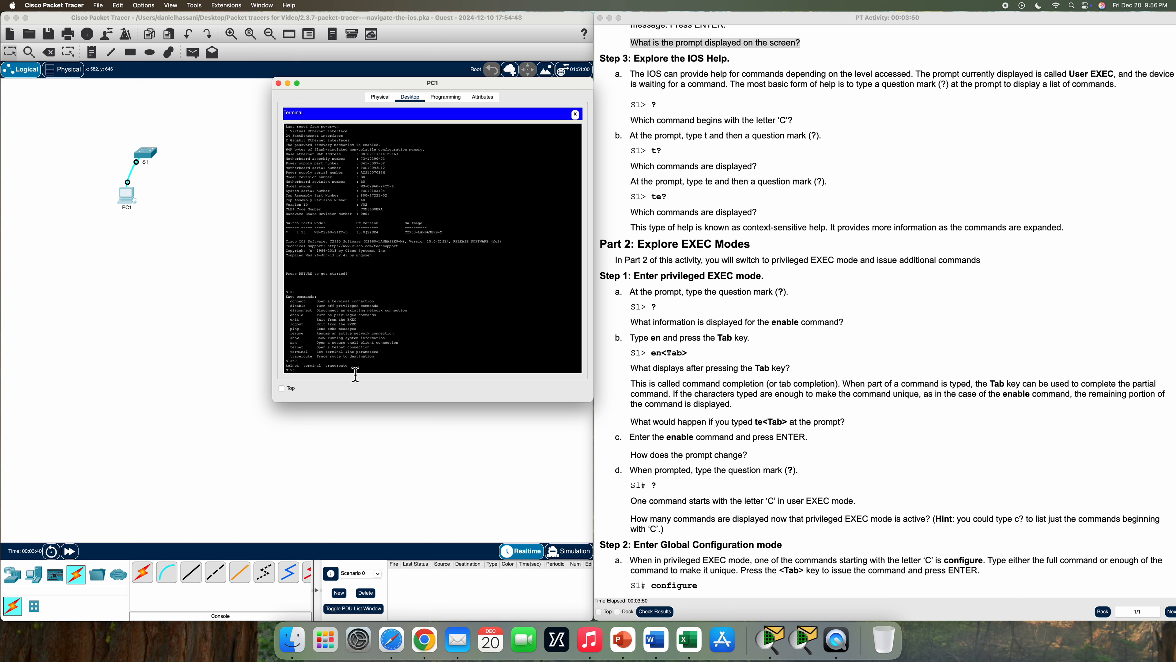
pyautogui.moveTo(288, 346); pyautogui.dragTo(403, 359)
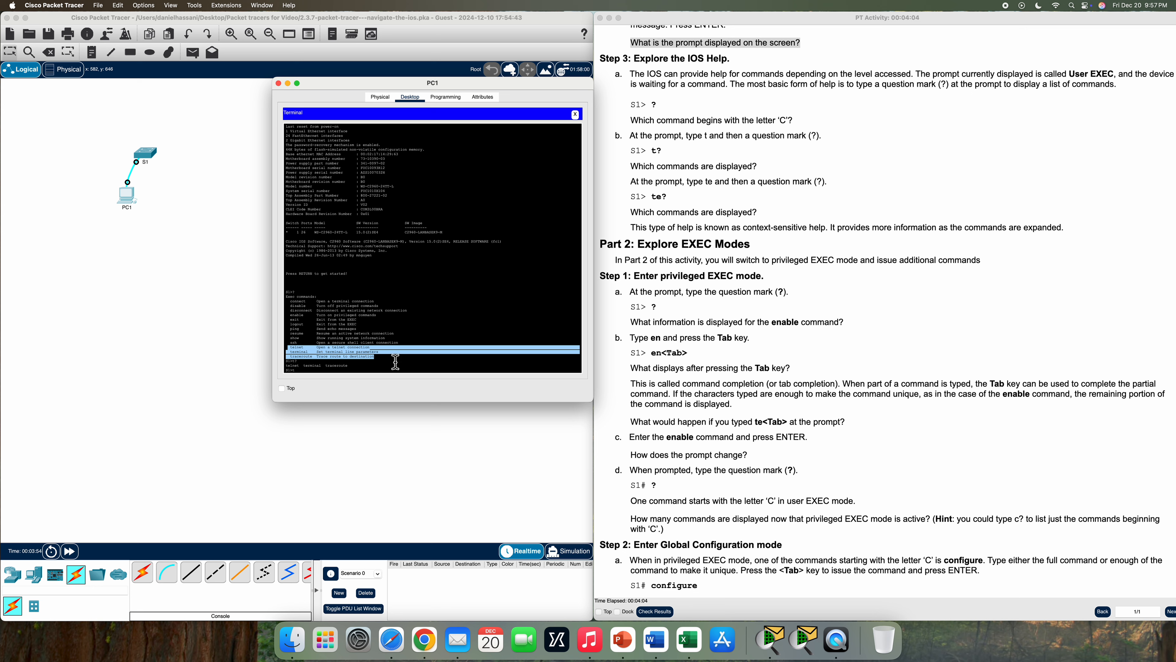
pyautogui.click(314, 355)
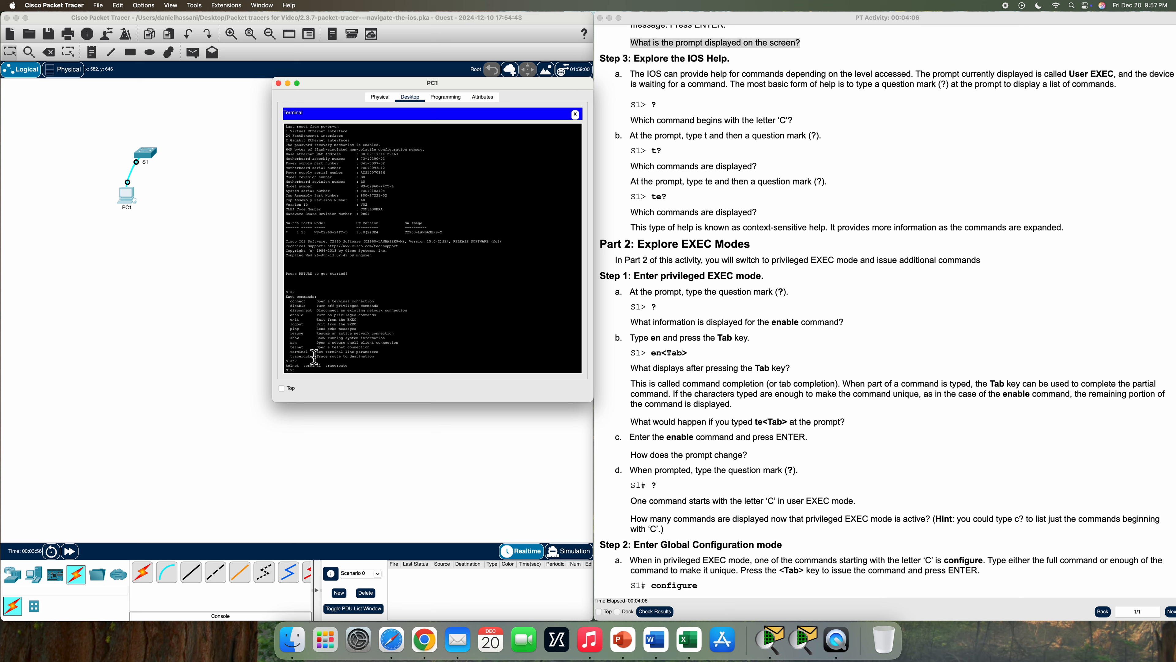
# - Narrow the context-sensitive help on S1 to commands beginning with te using te?
pyautogui.moveTo(314, 357); pyautogui.dragTo(289, 352)
pyautogui.click(306, 374)
pyautogui.write('e?')
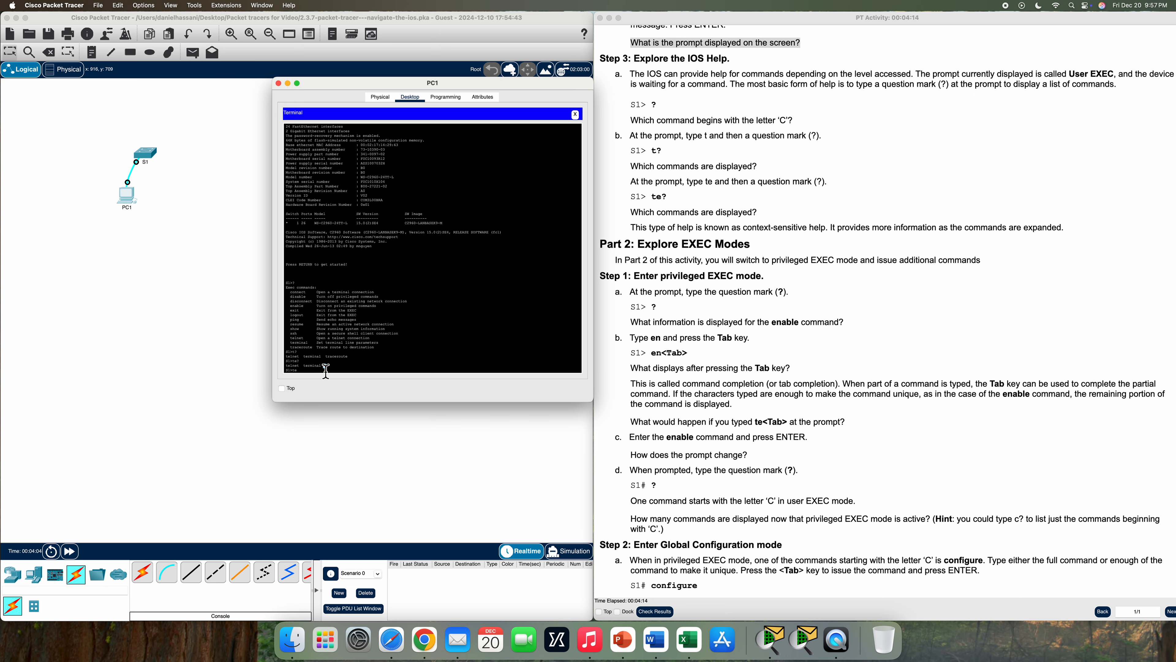
# - Clear the leftover te from the prompt, list the user EXEC commands again with ?, and find the description of enable
pyautogui.scroll(-3, 704, 306)
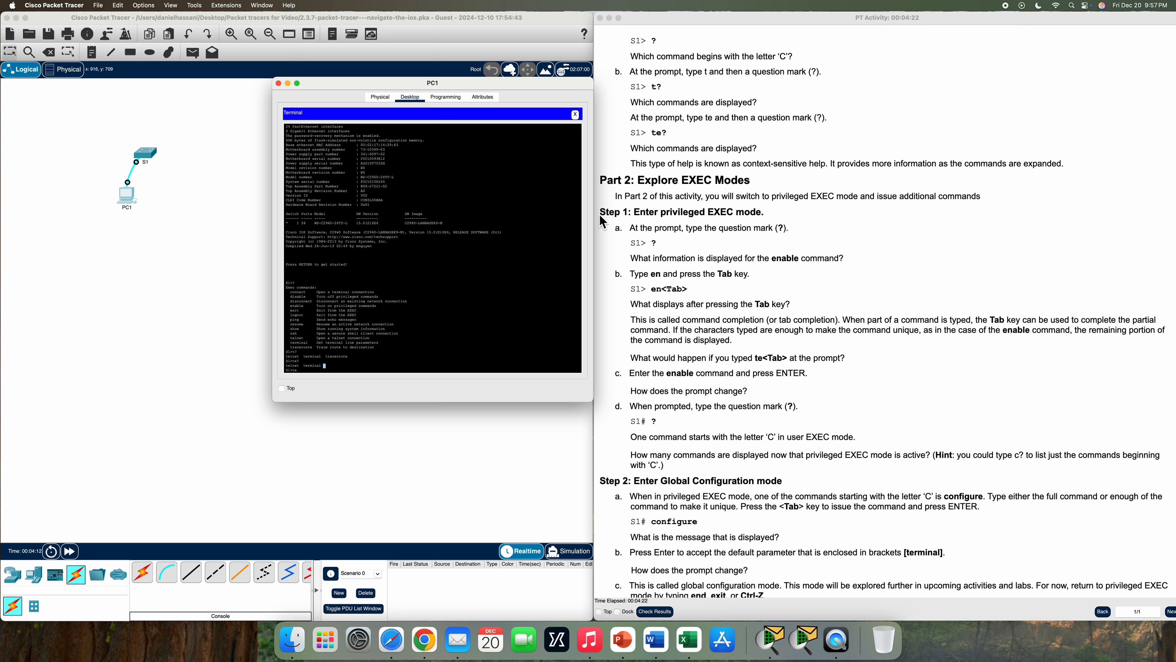
pyautogui.moveTo(632, 214); pyautogui.dragTo(777, 225)
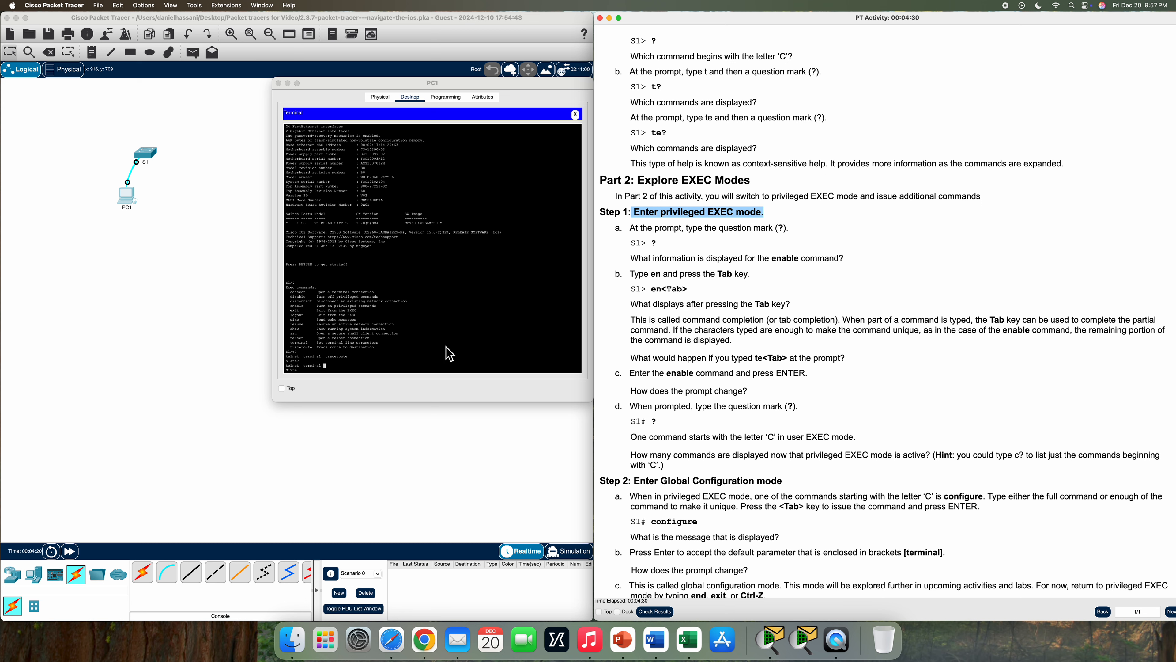
pyautogui.click(330, 381)
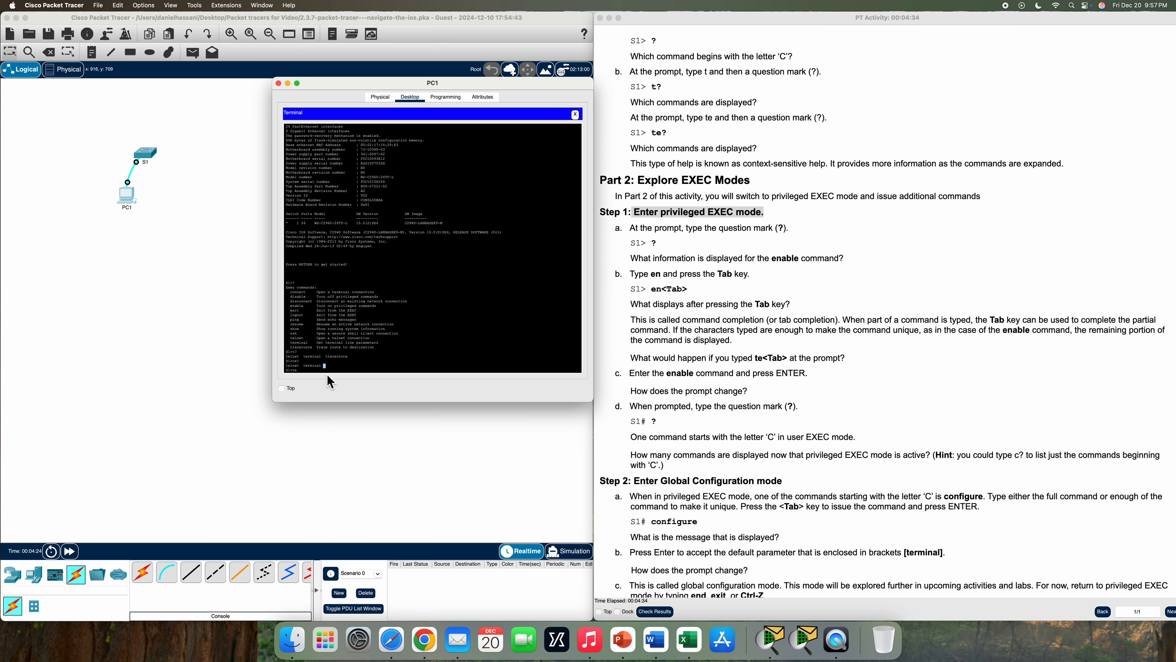
pyautogui.click(308, 375)
pyautogui.write('?')
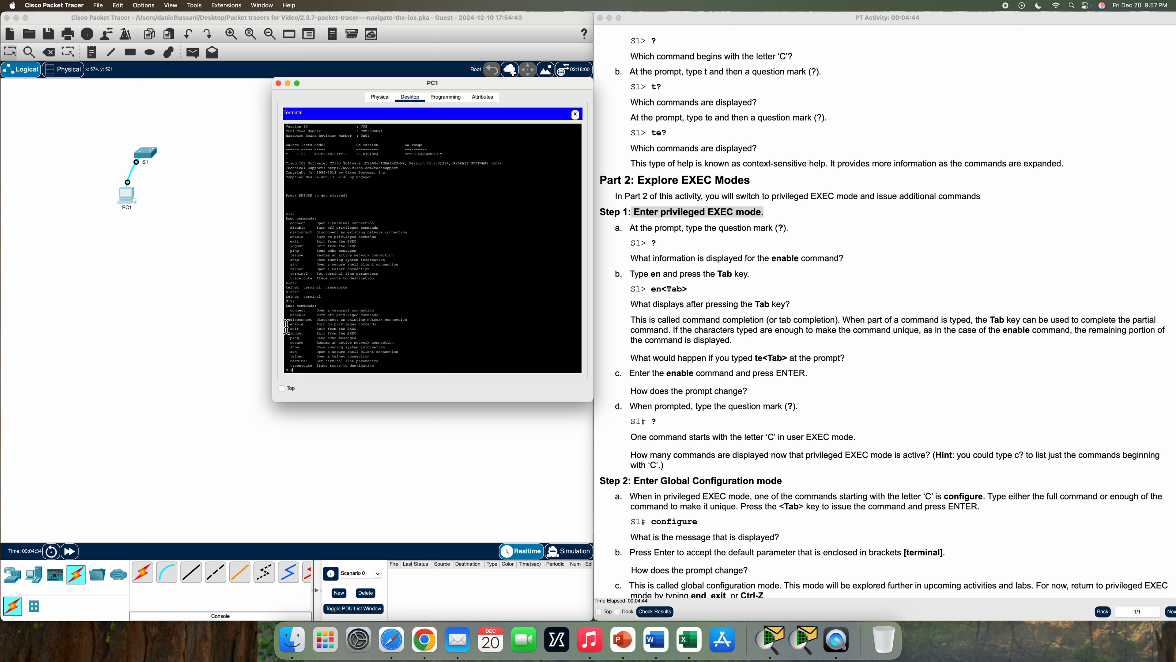
pyautogui.moveTo(341, 320); pyautogui.dragTo(287, 329)
# - Enter privileged EXEC mode on S1 by auto-completing en to the enable command and running it
pyautogui.click(306, 374)
pyautogui.write('en')
pyautogui.press('Tab')
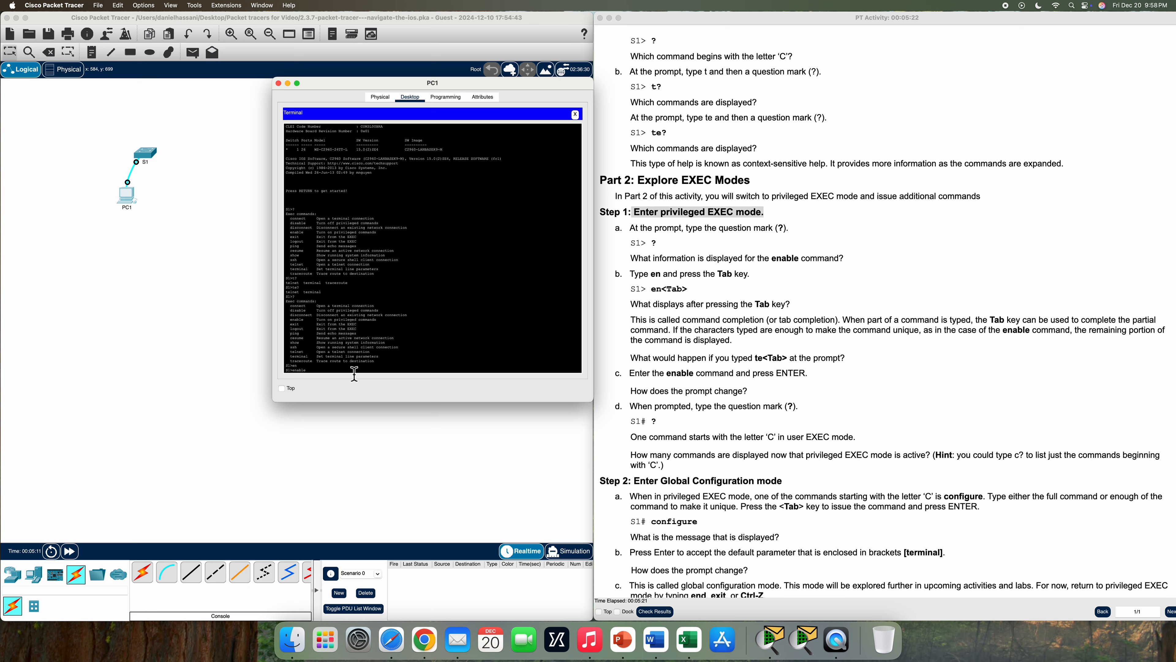
pyautogui.press('Return')
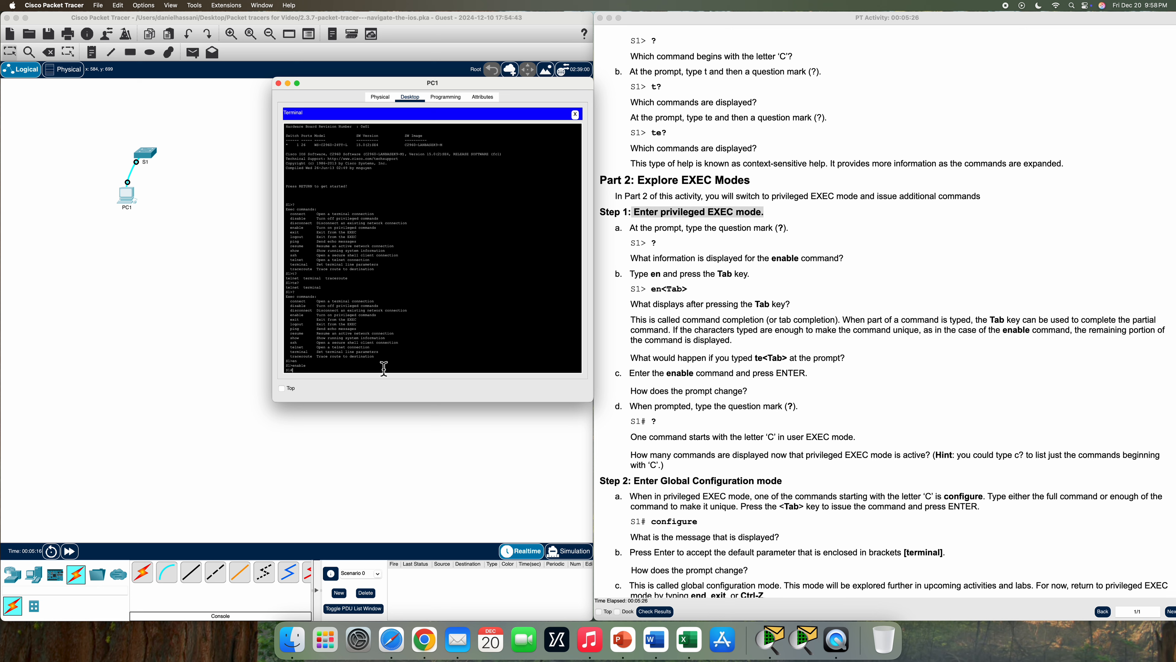
pyautogui.moveTo(626, 373); pyautogui.dragTo(773, 391)
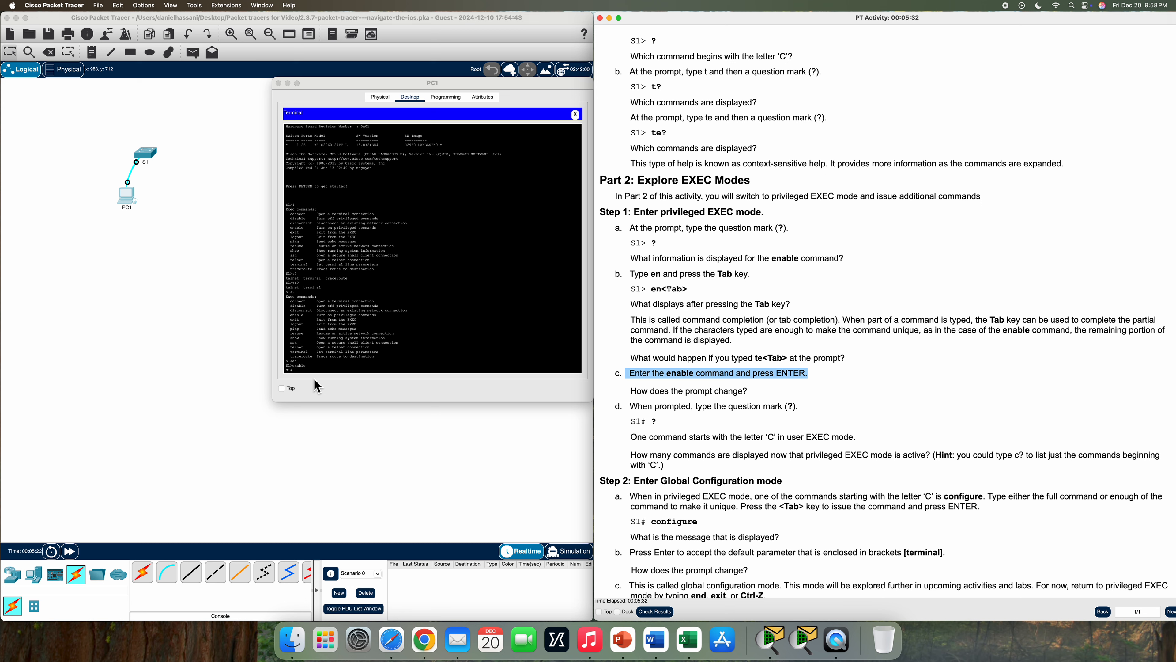
# - List all privileged EXEC commands on S1 with ? and page through to the end of the list
pyautogui.moveTo(303, 371); pyautogui.dragTo(283, 371)
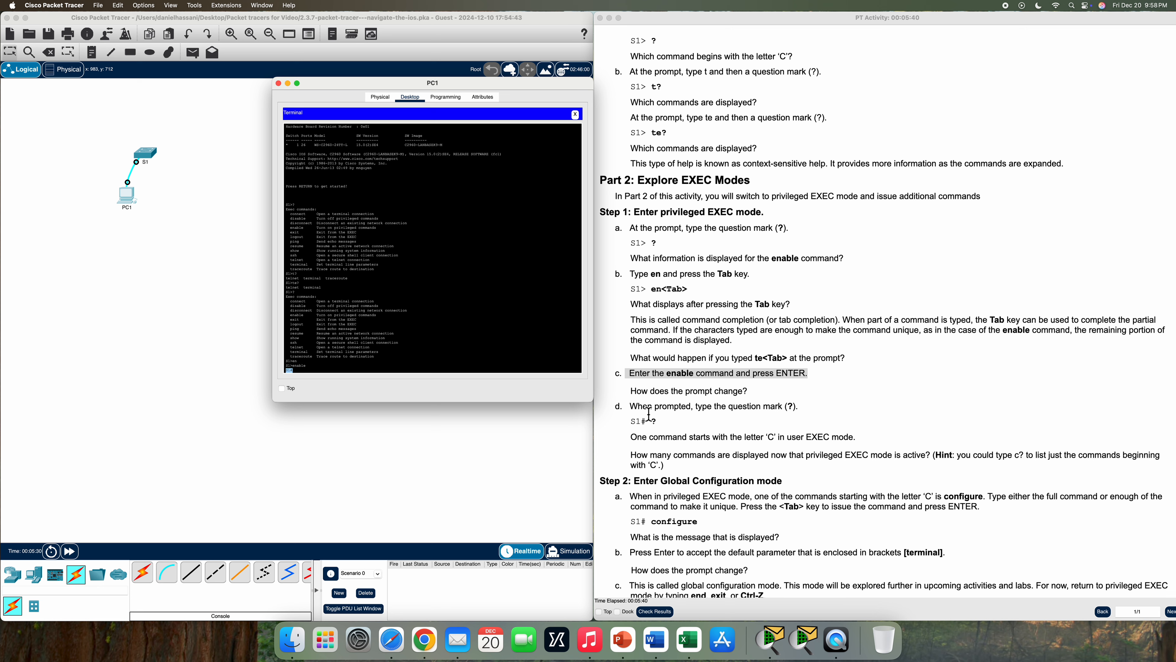
pyautogui.click(330, 372)
pyautogui.write('?')
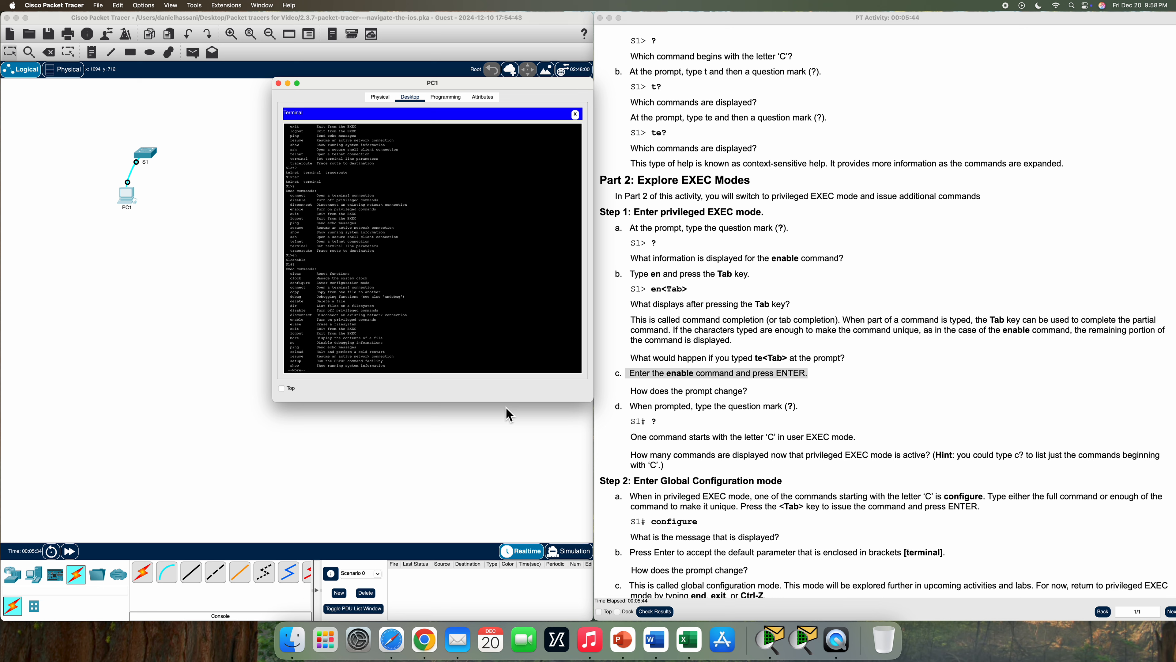
pyautogui.moveTo(288, 273); pyautogui.dragTo(412, 373)
pyautogui.press('space')
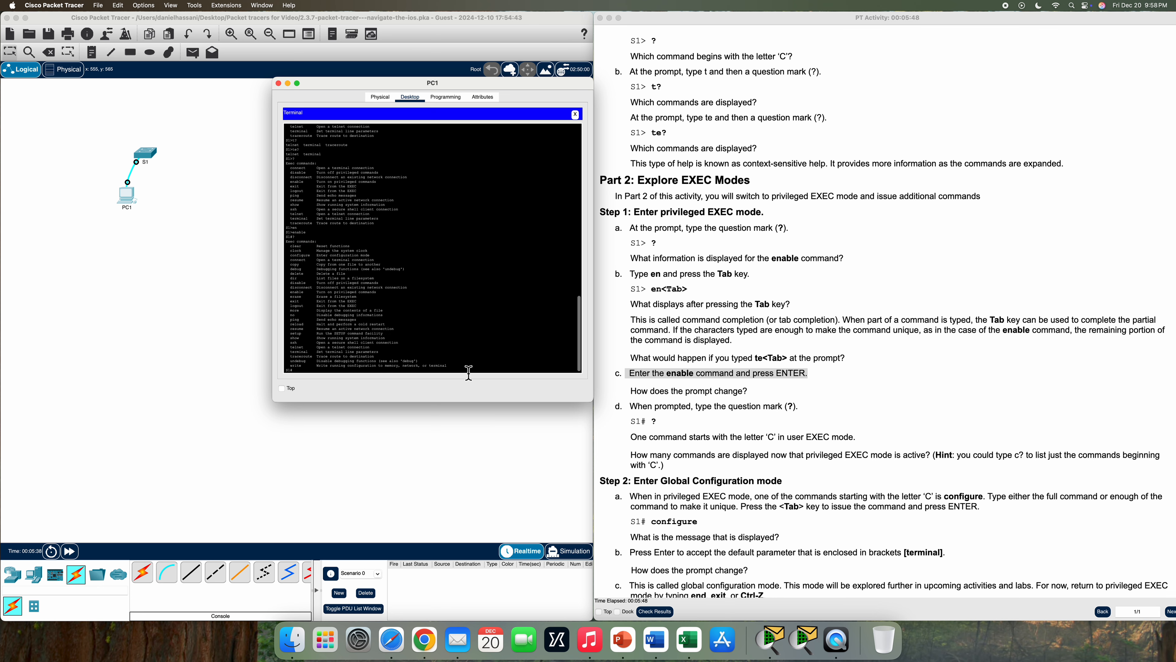
pyautogui.moveTo(462, 369); pyautogui.dragTo(281, 246)
# - Compare the C commands with those of user EXEC mode, and list the privileged ones using c?
pyautogui.scroll(-1, 758, 438)
pyautogui.scroll(-5, 757, 438)
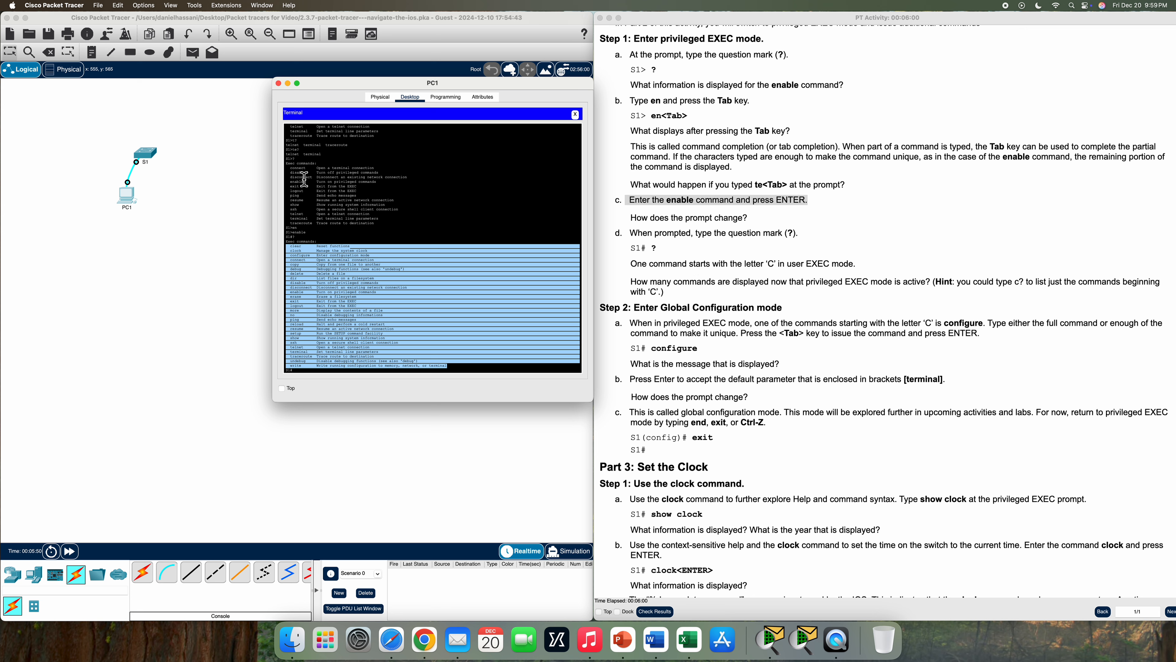
pyautogui.moveTo(287, 169); pyautogui.dragTo(346, 169)
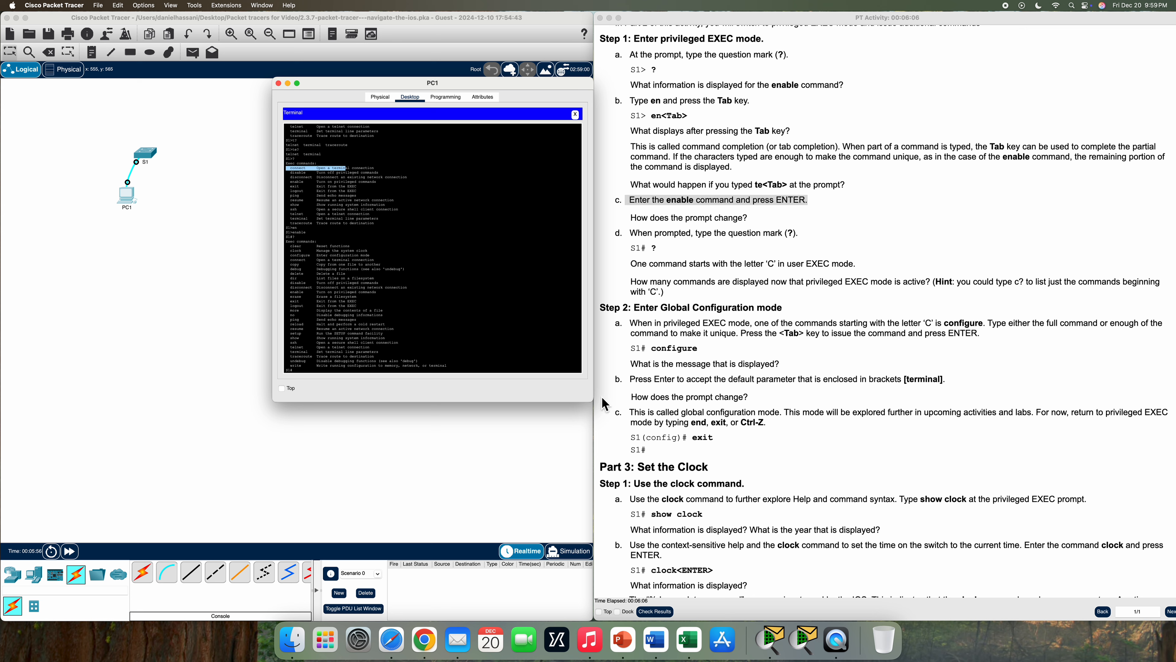
pyautogui.click(360, 375)
pyautogui.write('c?')
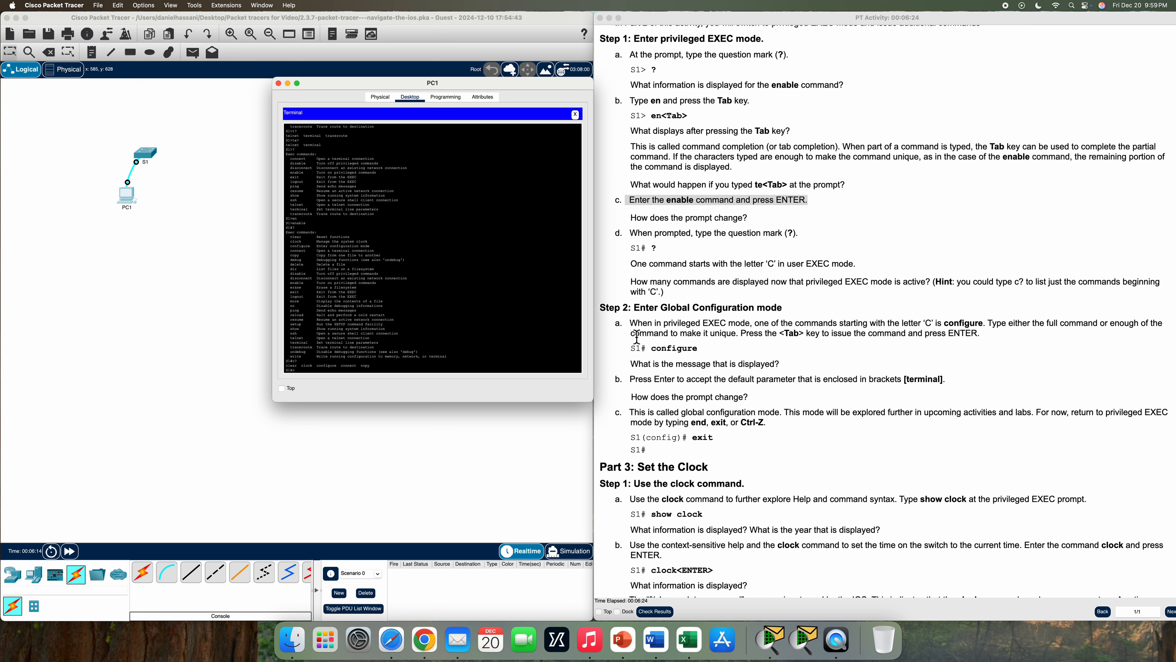
# - Enter global configuration mode on S1 with configure, accept the default terminal option, and check how the prompt changes
pyautogui.moveTo(631, 348); pyautogui.dragTo(705, 355)
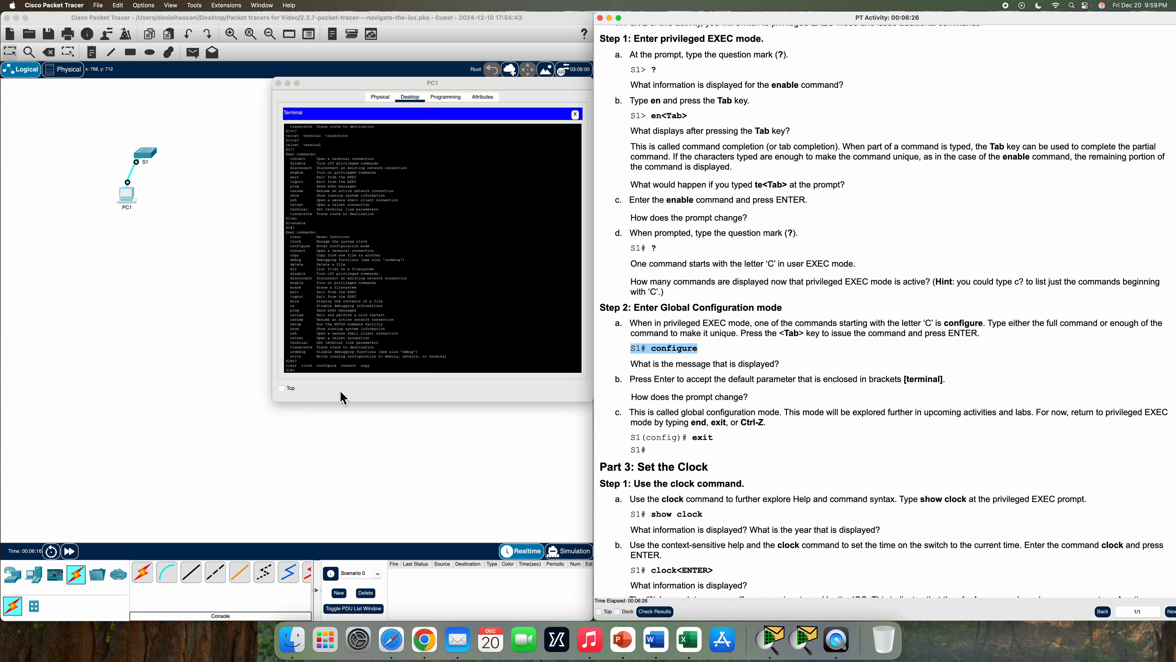
pyautogui.click(319, 373)
pyautogui.write('onfigure')
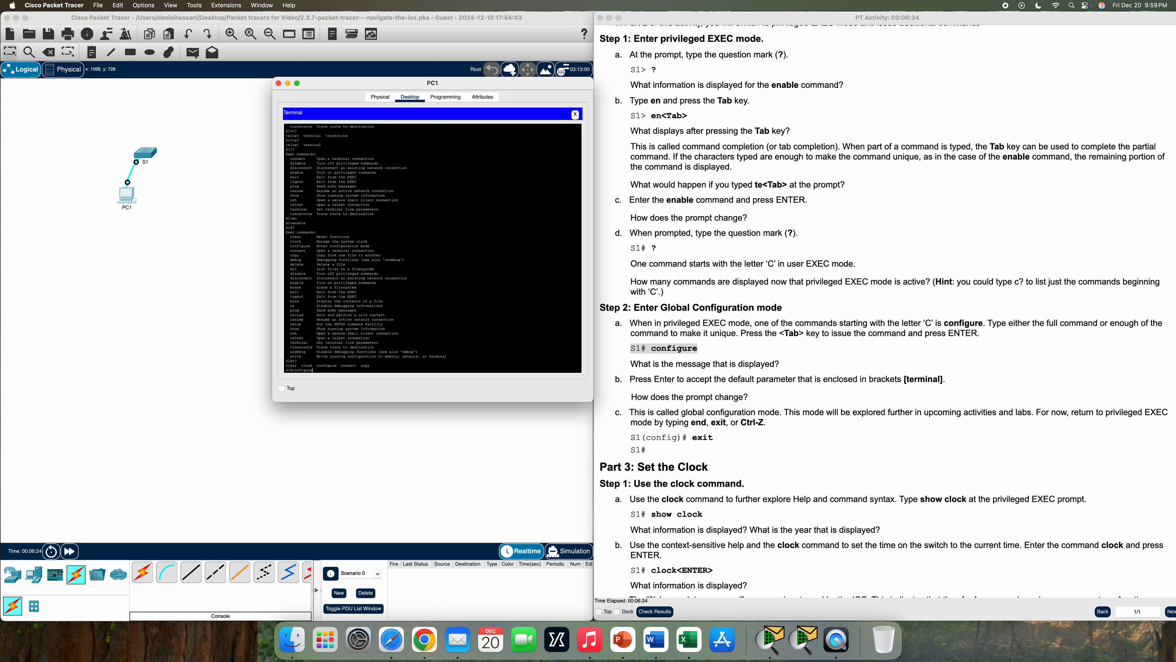
pyautogui.press('Return')
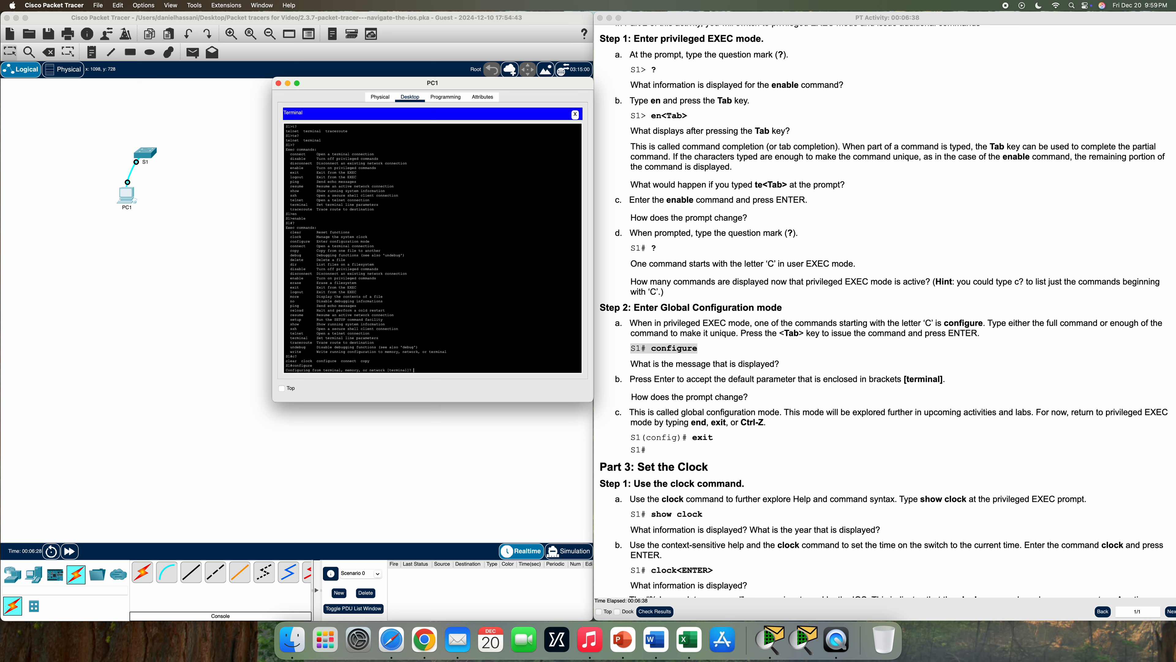
pyautogui.press('Return')
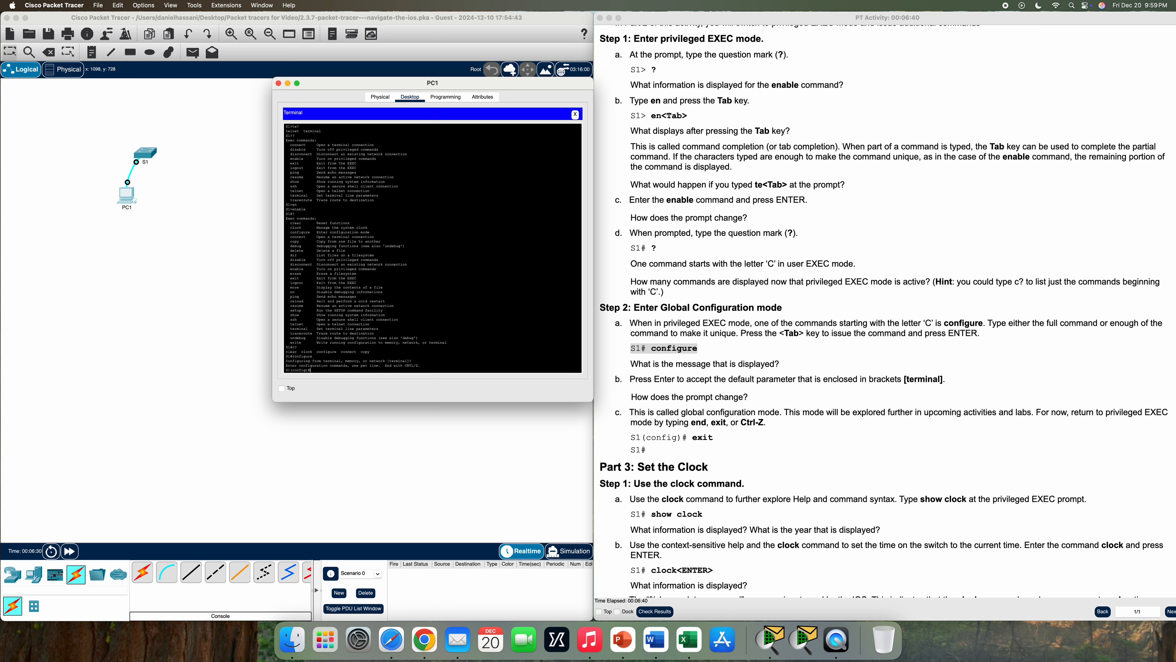
pyautogui.moveTo(319, 372); pyautogui.dragTo(284, 370)
pyautogui.moveTo(632, 400); pyautogui.dragTo(762, 409)
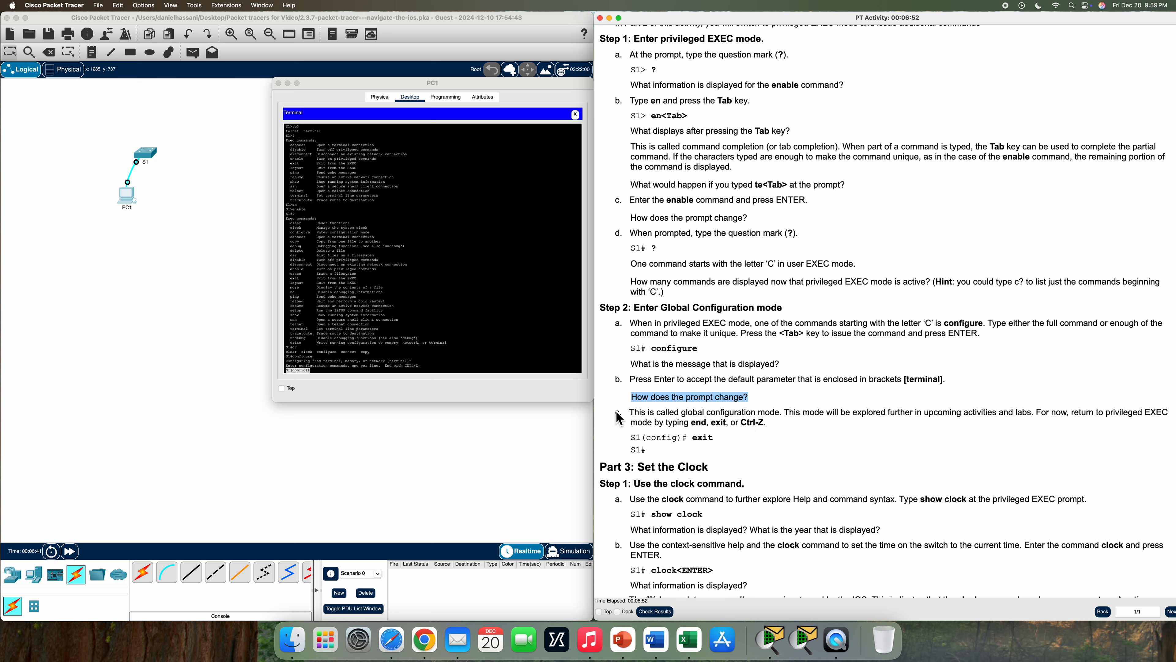
# - Return S1 from global configuration mode to the privileged EXEC prompt with the exit command
pyautogui.moveTo(631, 412); pyautogui.dragTo(743, 454)
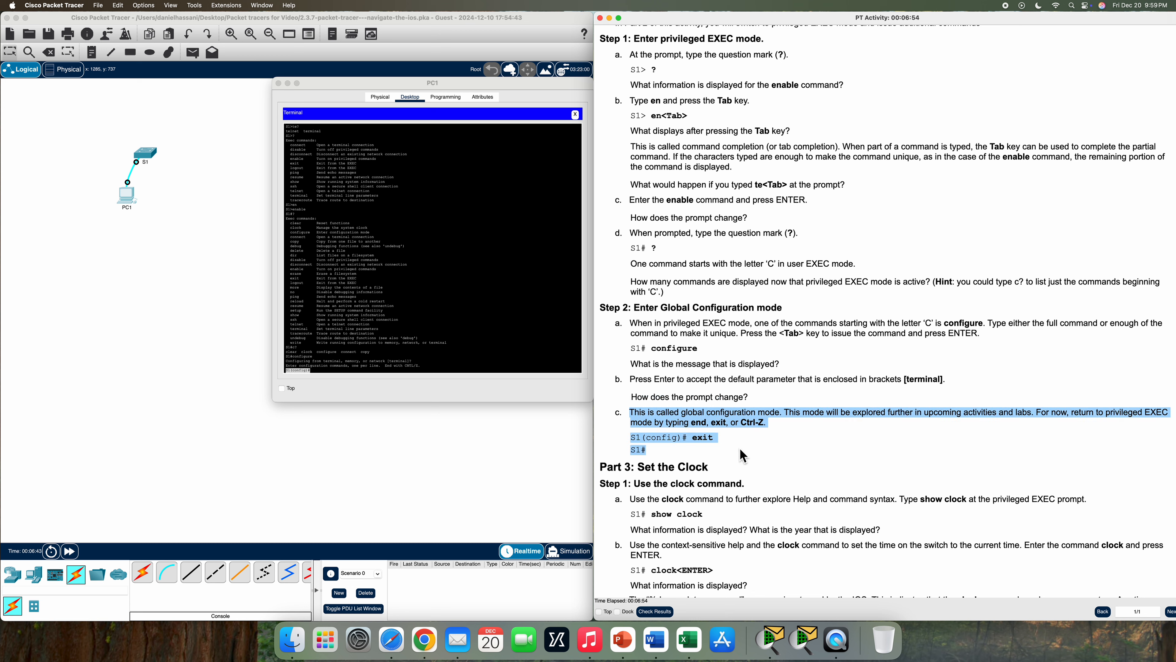
pyautogui.click(352, 374)
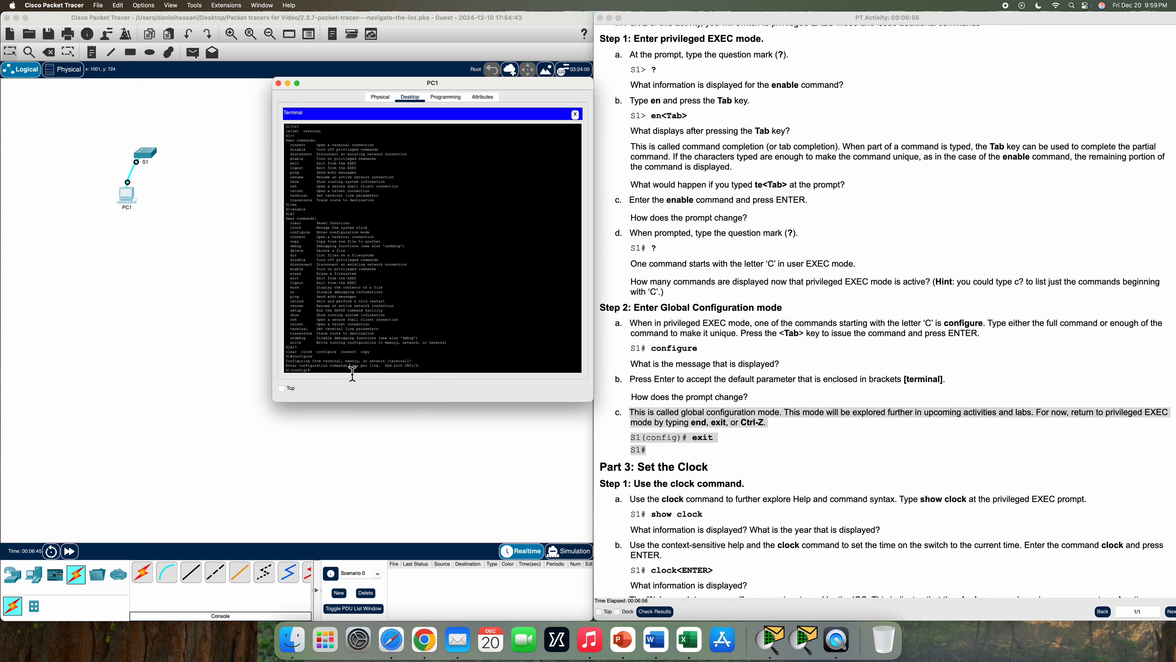
pyautogui.write('exit')
pyautogui.press('Return')
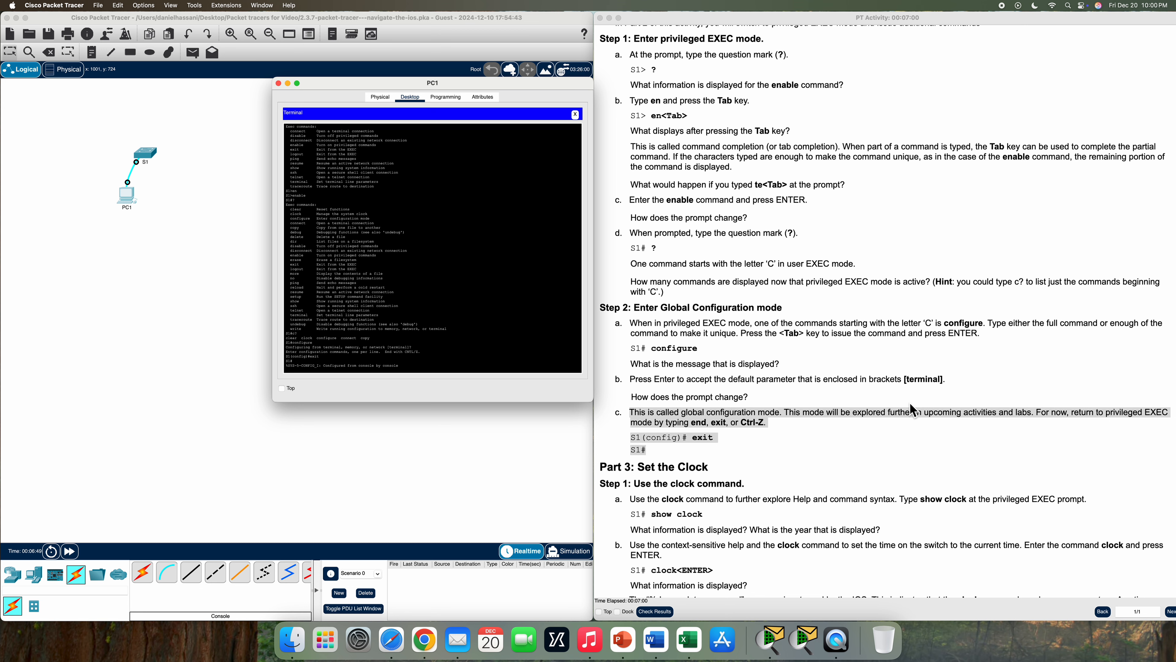
pyautogui.press('Return')
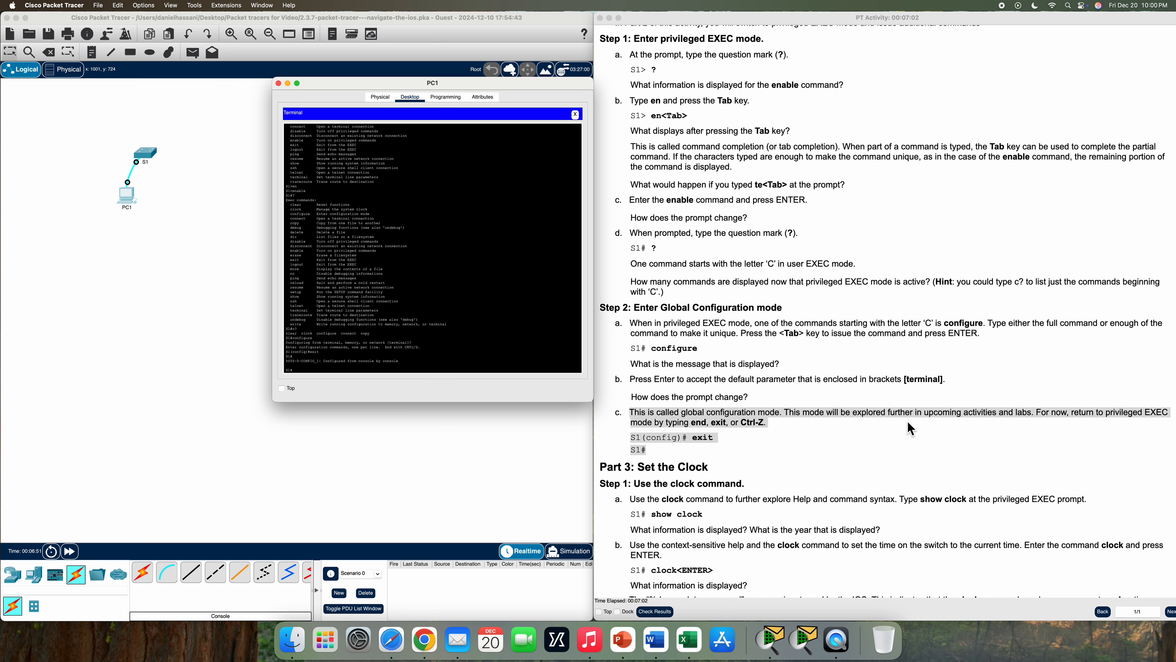
# - Run show clock on S1 for Part 3 and examine the displayed time, date and year
pyautogui.scroll(-5, 804, 448)
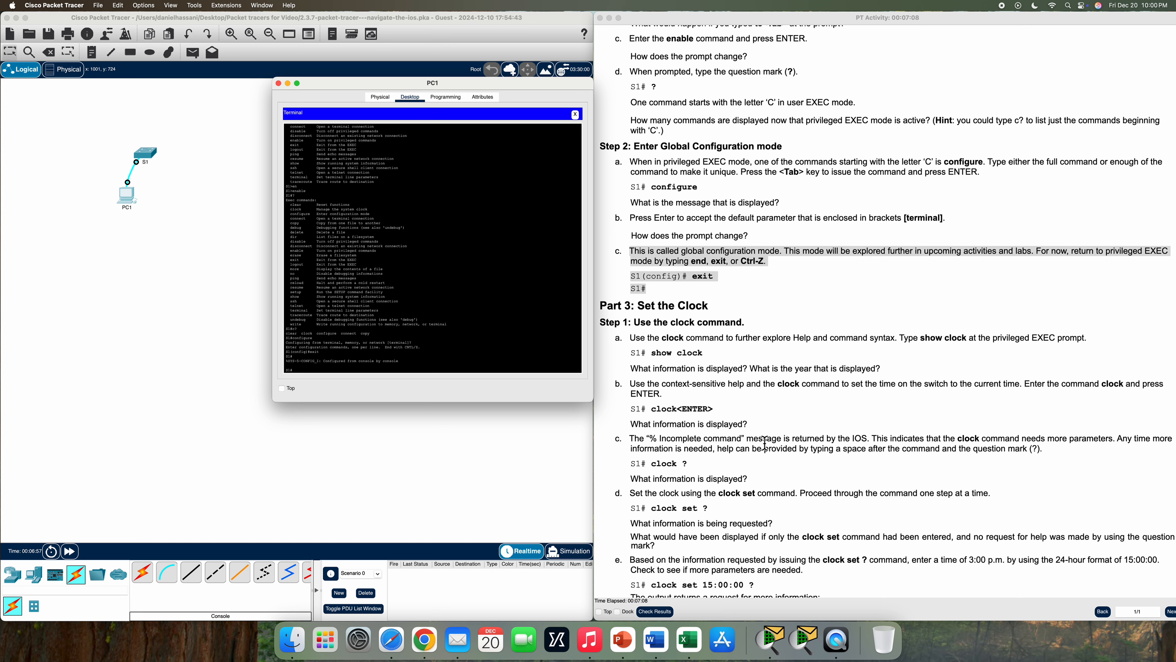
pyautogui.scroll(-3, 701, 425)
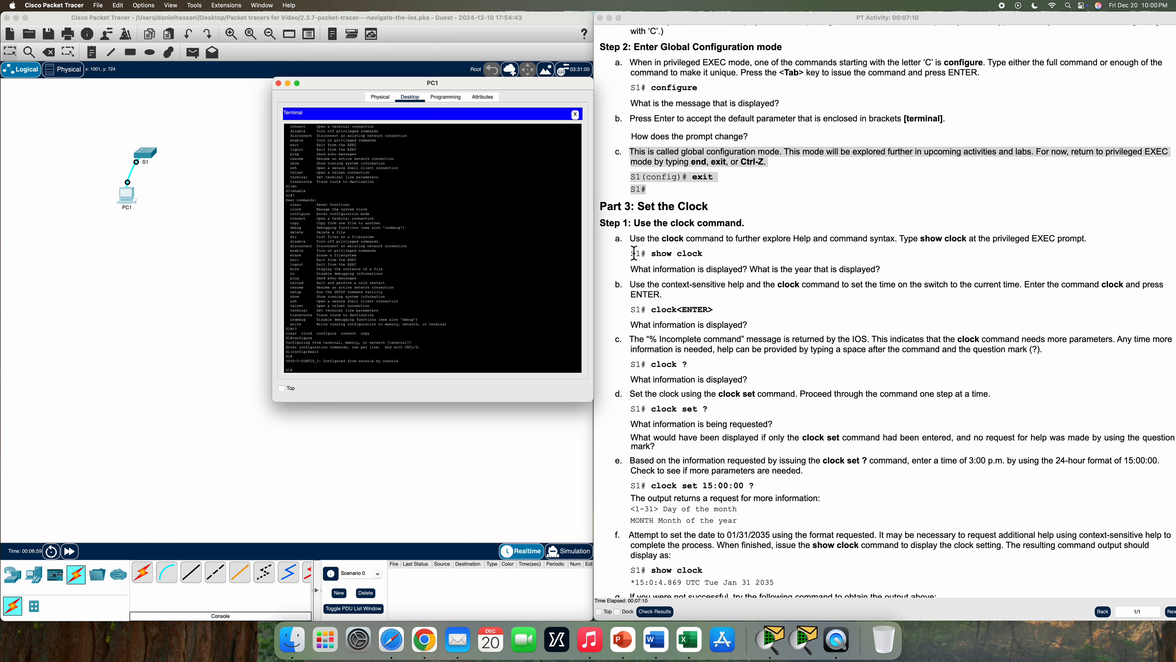
pyautogui.moveTo(611, 229); pyautogui.dragTo(754, 237)
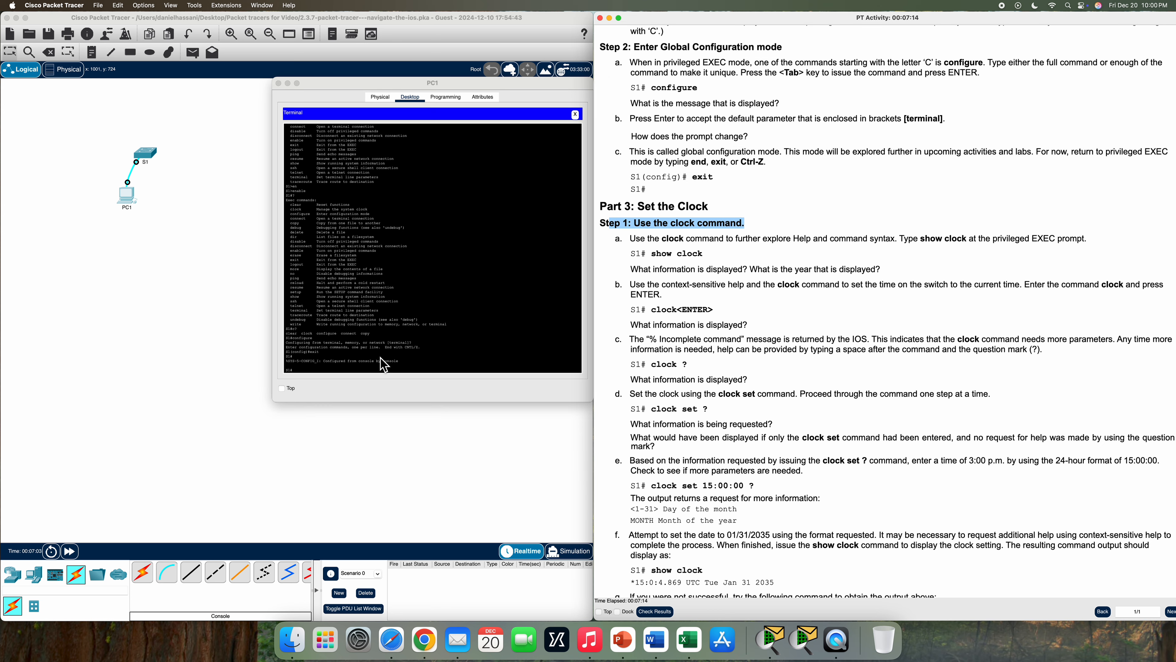
pyautogui.click(342, 371)
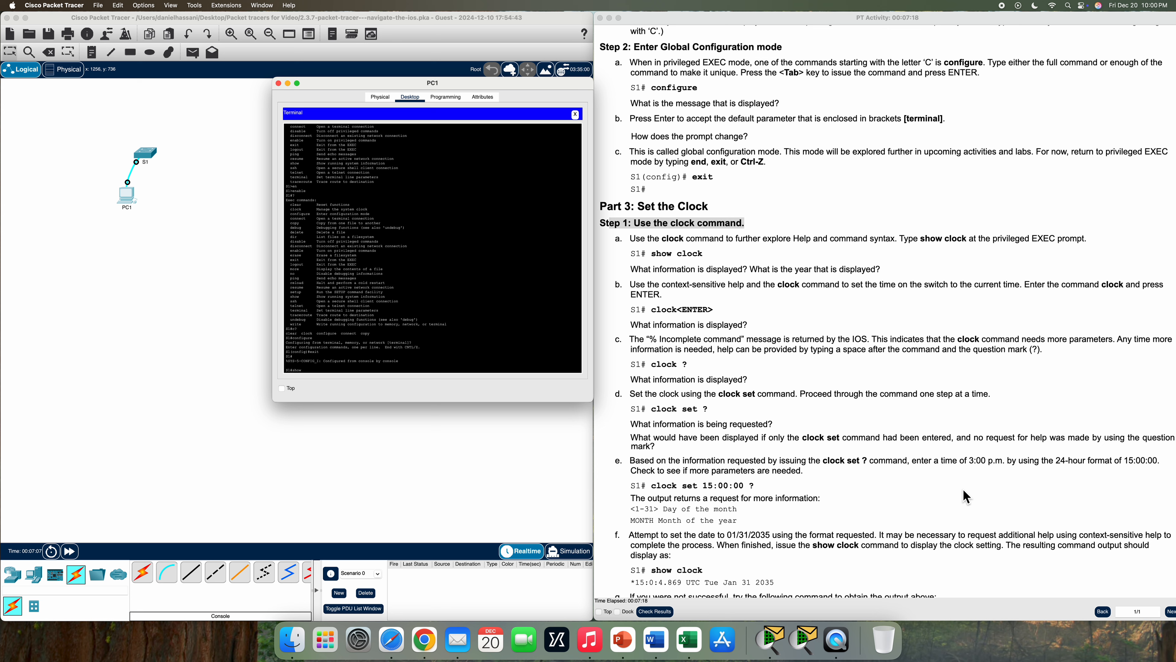
pyautogui.press('Return')
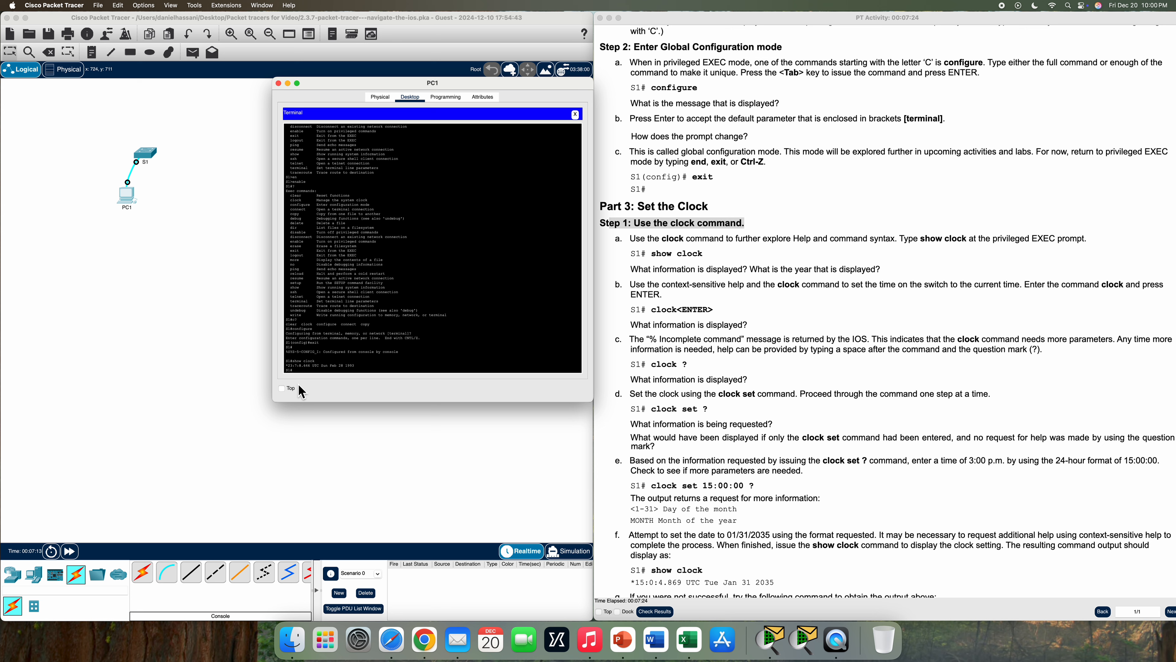
pyautogui.moveTo(289, 367); pyautogui.dragTo(314, 369)
pyautogui.moveTo(320, 367); pyautogui.dragTo(373, 368)
pyautogui.click(373, 371)
# - Run the clock command on S1 without any parameters and read the returned message
pyautogui.scroll(-3, 765, 498)
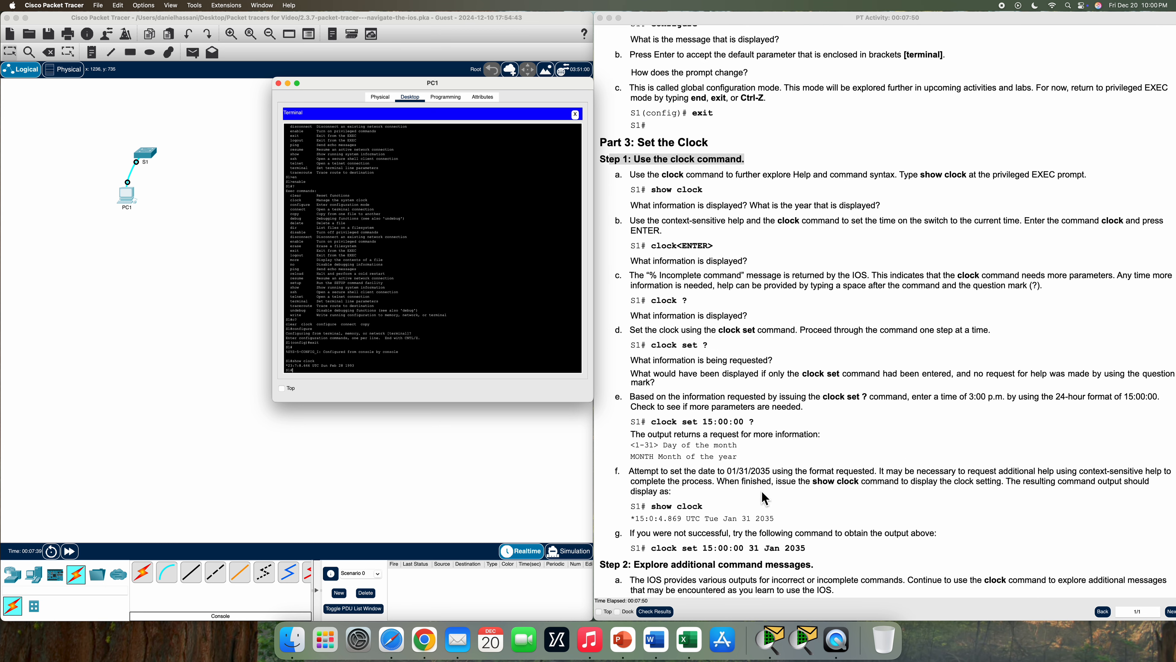
pyautogui.scroll(2, 743, 495)
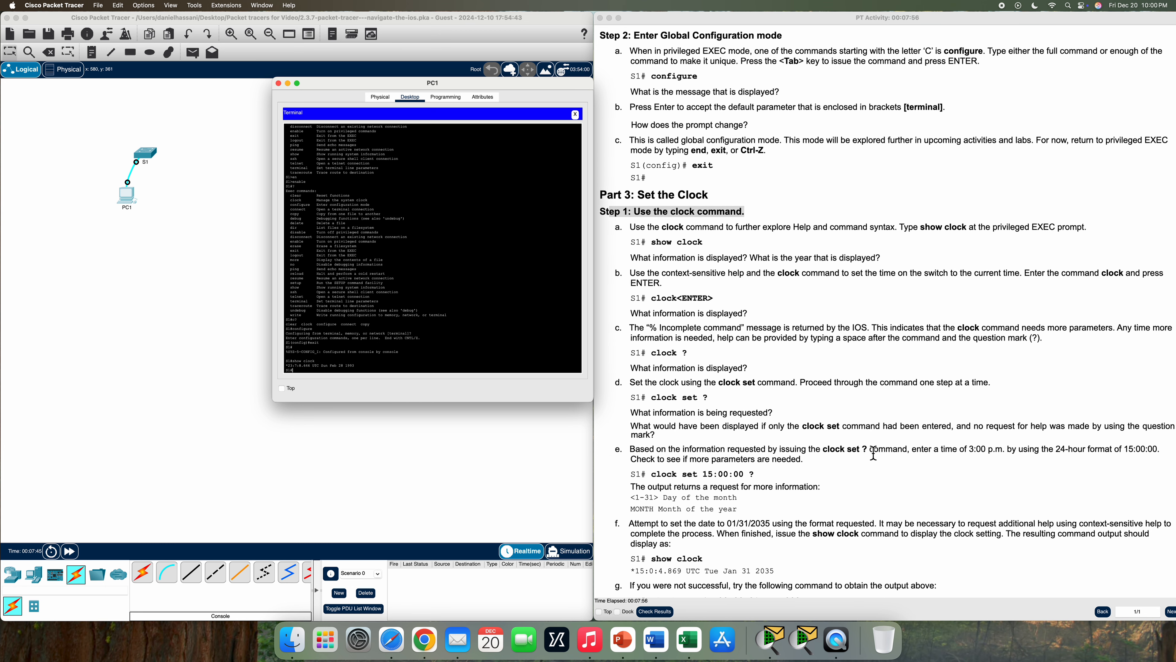
pyautogui.press('Return')
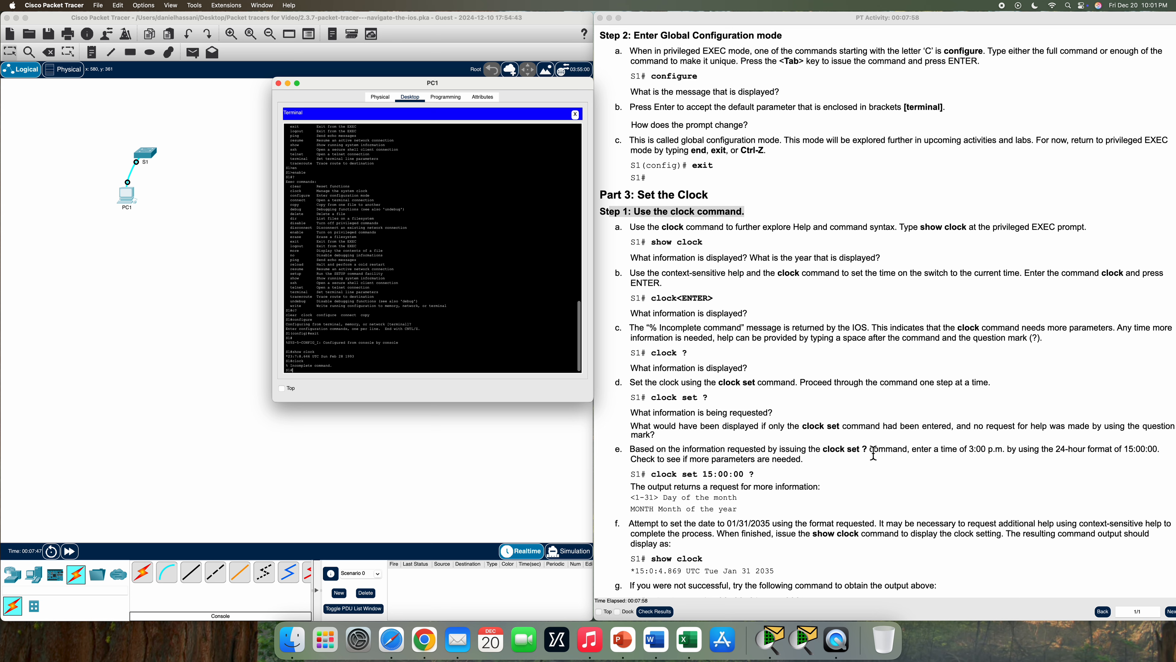
pyautogui.moveTo(356, 373); pyautogui.dragTo(271, 368)
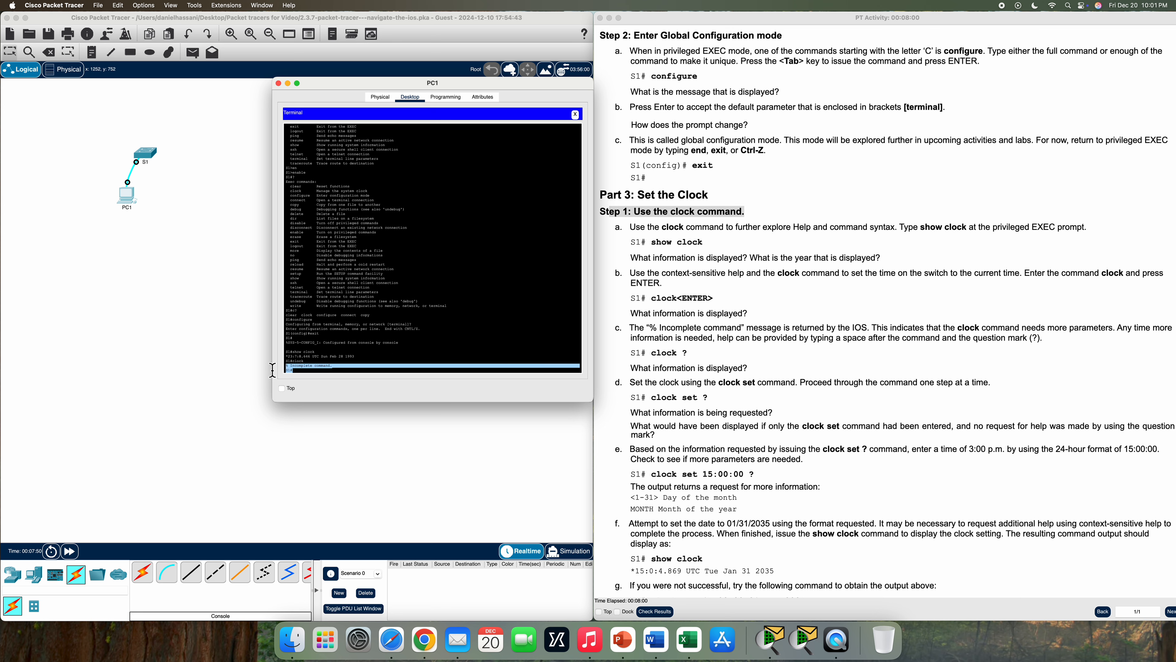
# - Query the parameters the clock command needs on S1 using clock ? and clock set ?
pyautogui.click(341, 374)
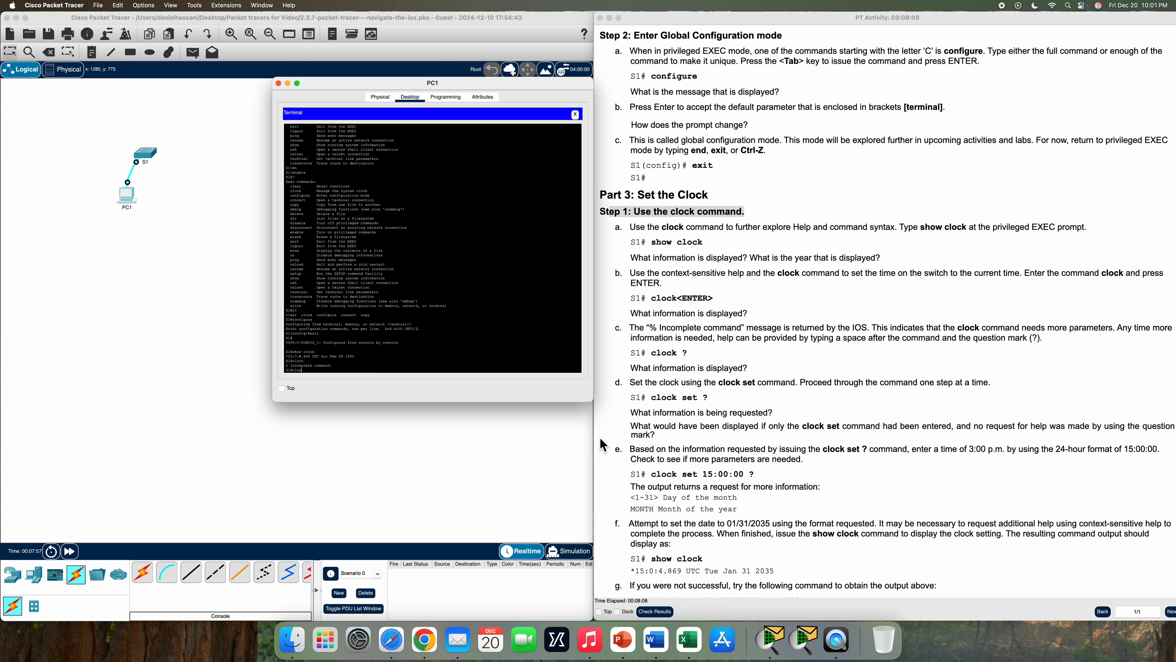
pyautogui.write('?')
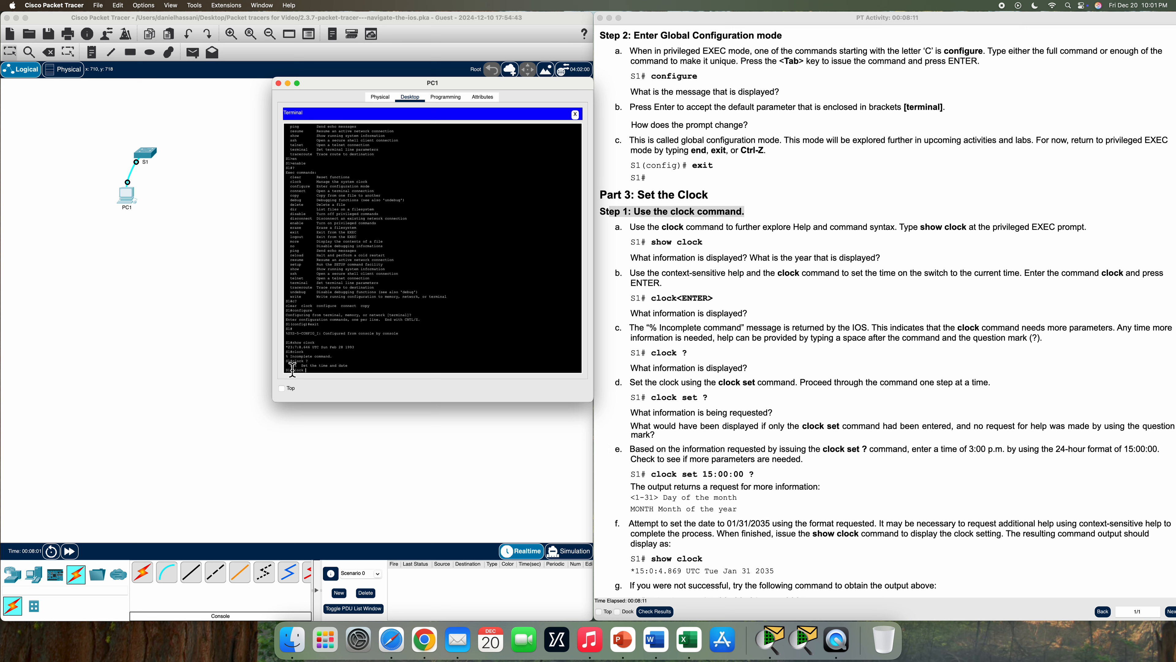
pyautogui.moveTo(291, 369); pyautogui.dragTo(362, 367)
pyautogui.click(338, 374)
pyautogui.write('?')
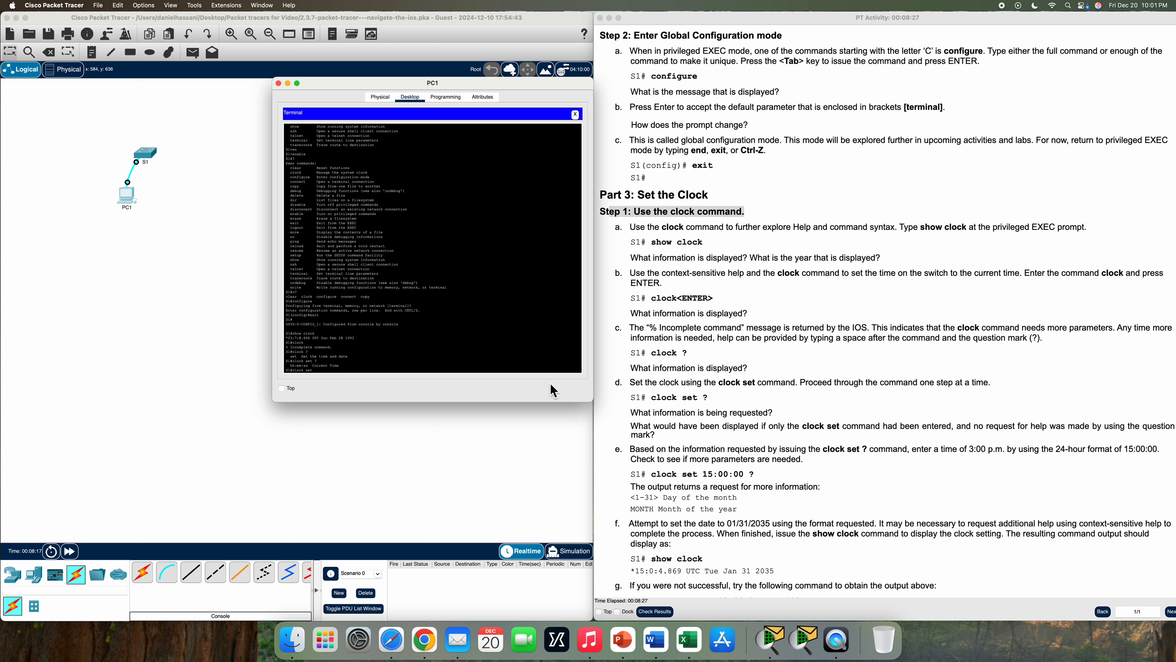
# - Enter the time 15:00:00 in the clock set command and query the remaining parameters with ?
pyautogui.moveTo(703, 474); pyautogui.dragTo(749, 475)
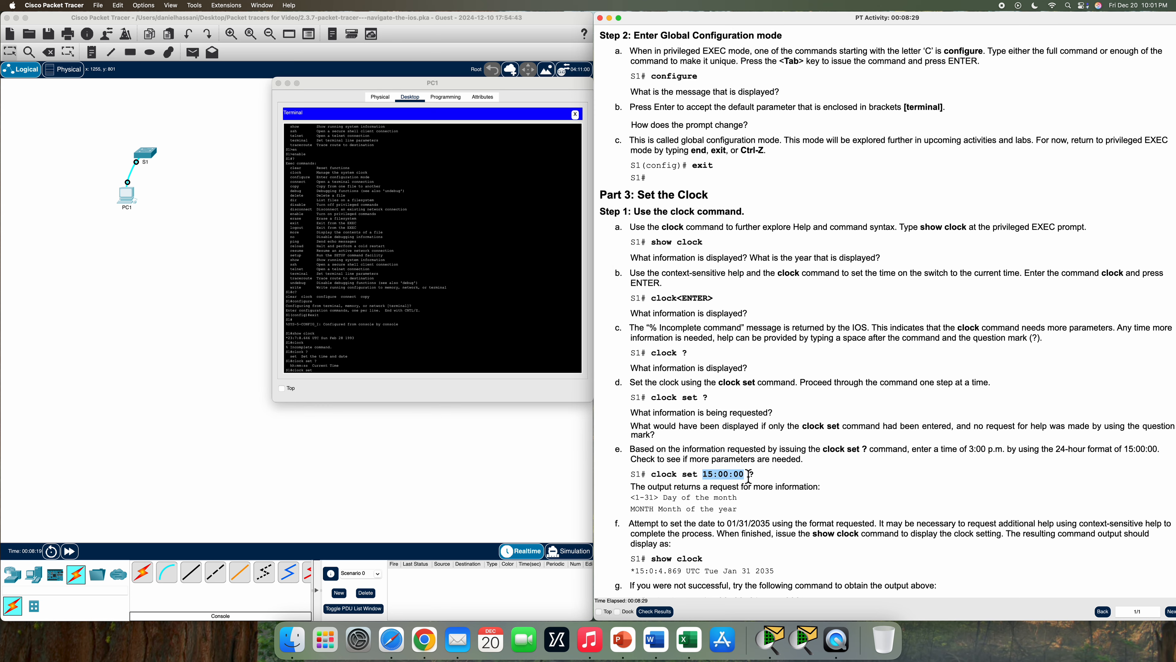
pyautogui.click(330, 383)
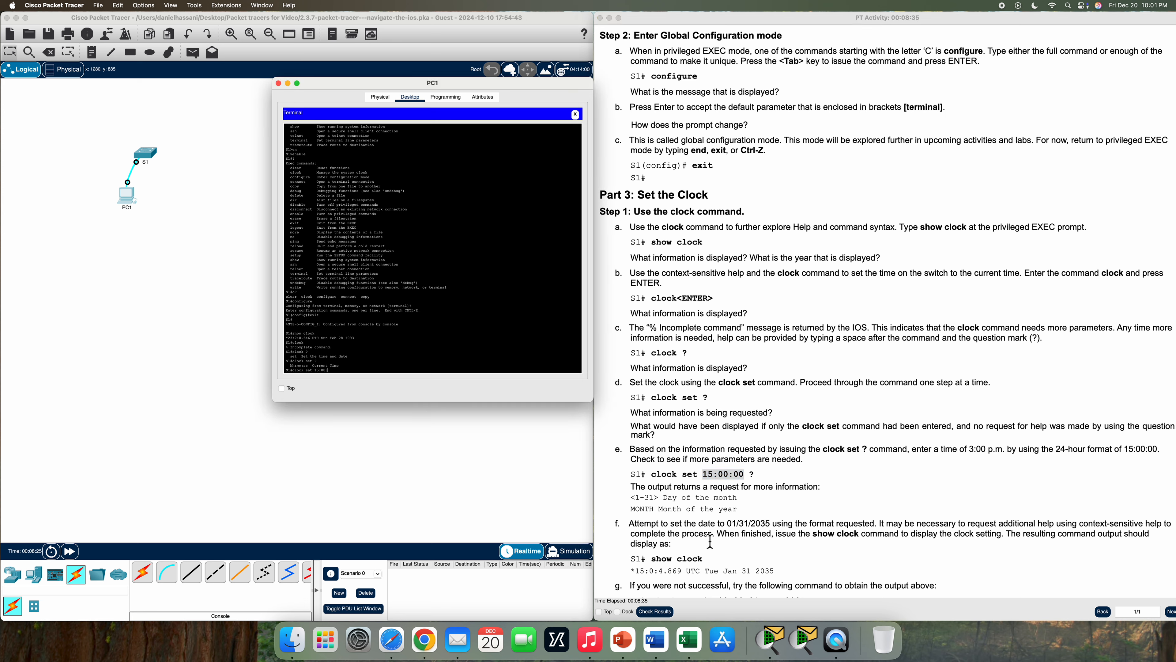
pyautogui.write('?')
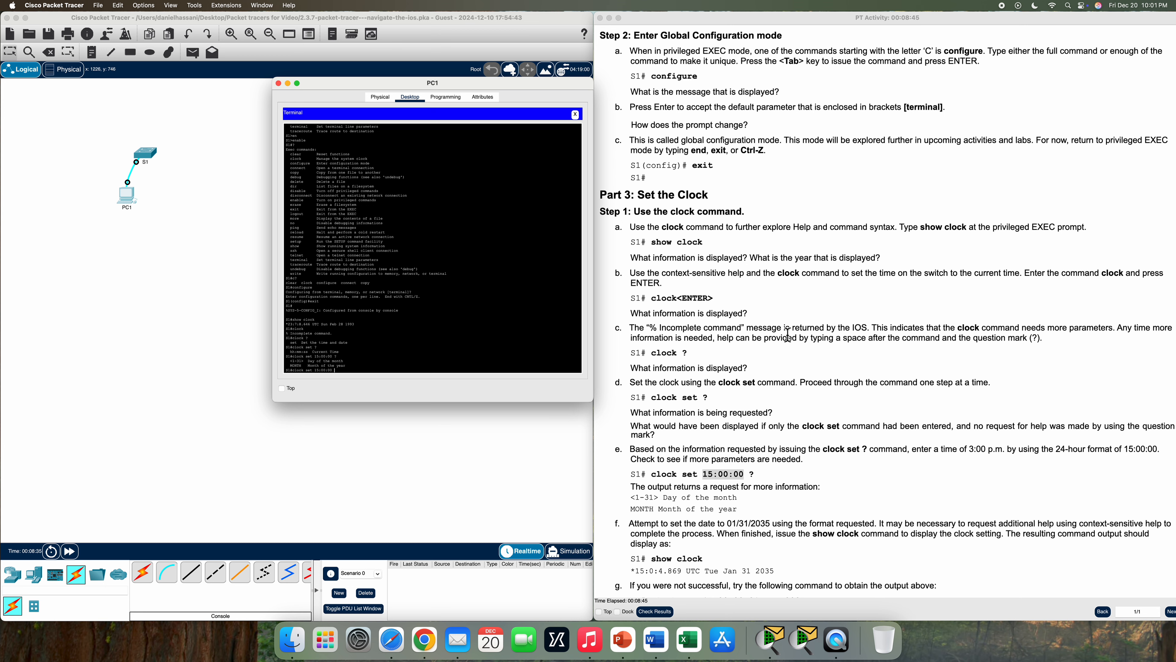
# - Set S1's clock to 3:00 p.m. on 31 January 2035 with clock set 15:00:00 31 Jan 2035
pyautogui.scroll(-3, 753, 398)
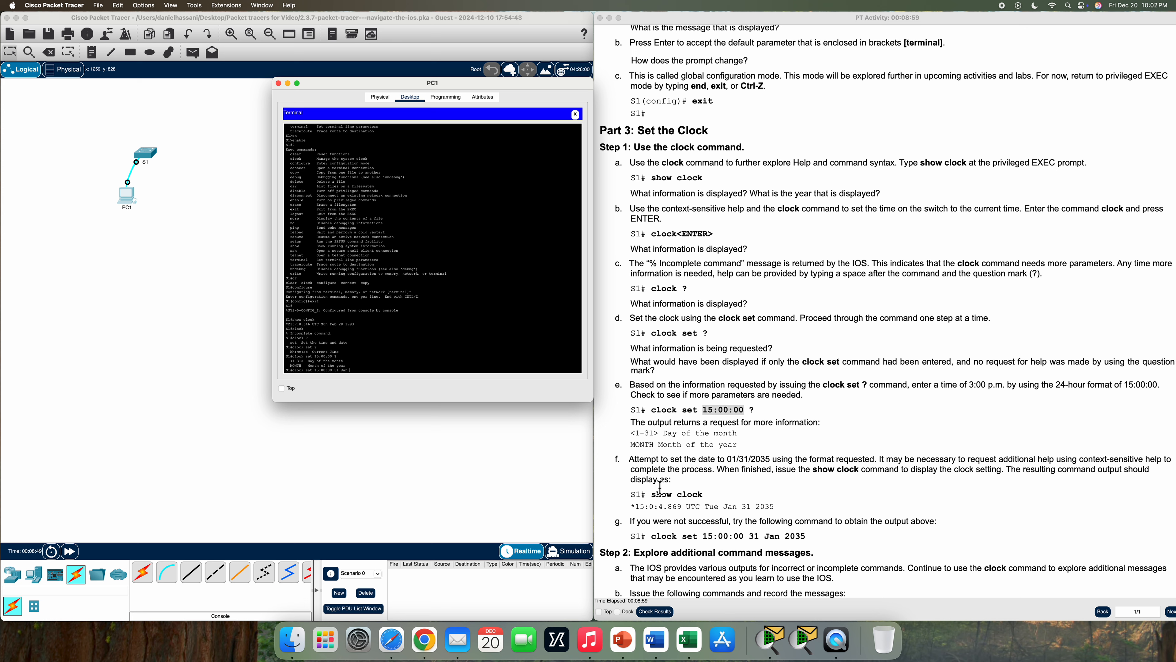
pyautogui.write('5')
pyautogui.press('Return')
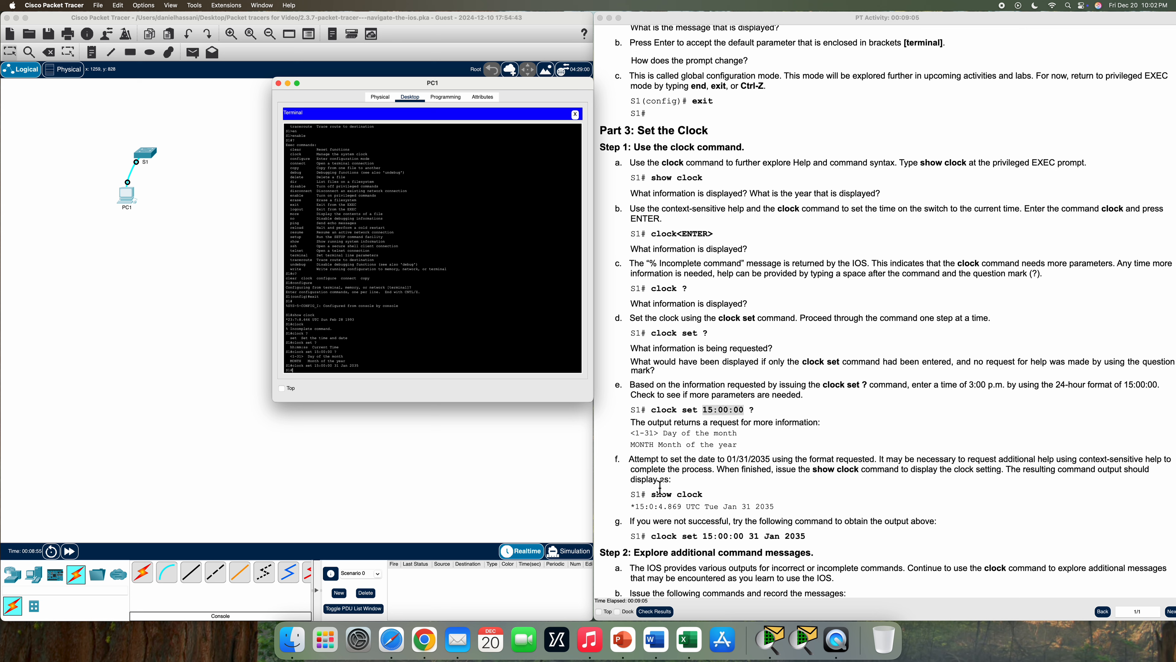
# - Verify S1's new time and date with show clock, and bring up the activity's additional command messages section
pyautogui.write('show clock')
pyautogui.press('Return')
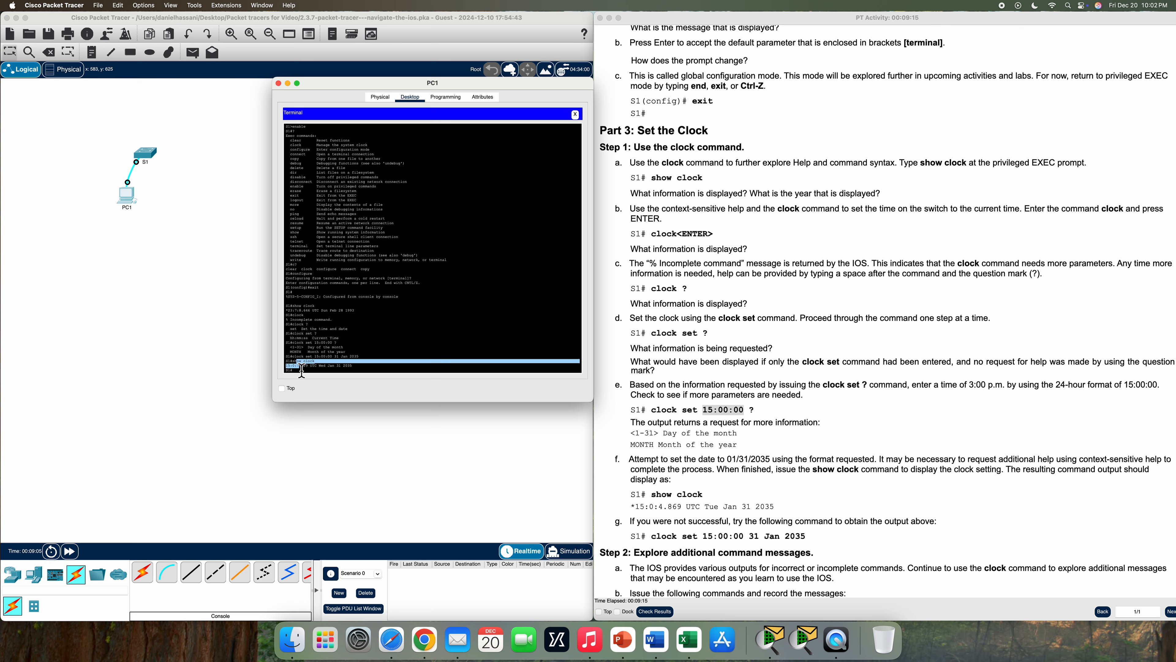
pyautogui.moveTo(302, 366); pyautogui.dragTo(296, 365)
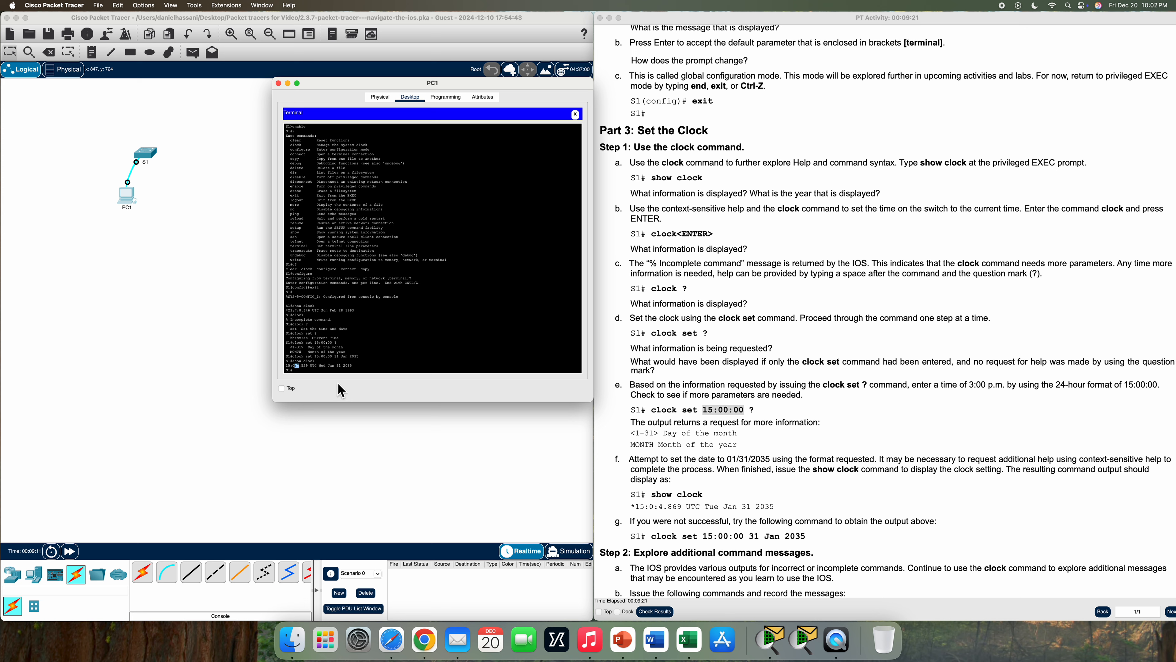
pyautogui.moveTo(320, 366); pyautogui.dragTo(373, 369)
pyautogui.click(287, 367)
pyautogui.scroll(-5, 704, 402)
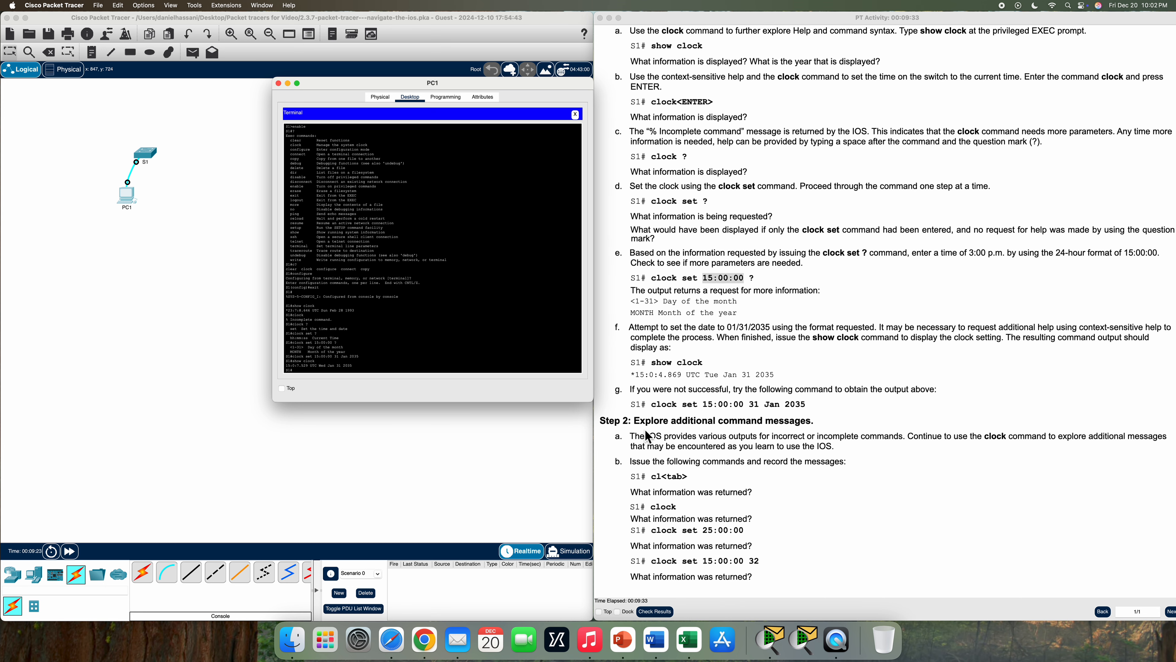
# - Try auto-completing the abbreviation cl at the S1 prompt and compare it with the clear and clock entries in the command list
pyautogui.click(317, 373)
pyautogui.write('cl')
pyautogui.press('Tab')
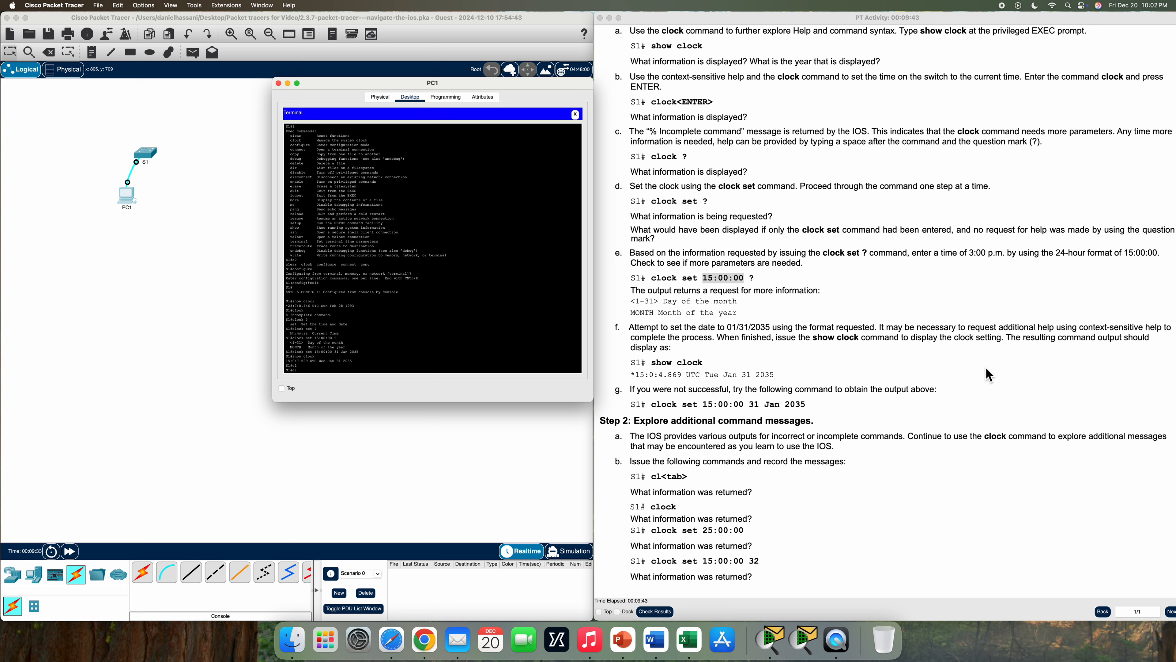
pyautogui.moveTo(288, 135); pyautogui.dragTo(313, 145)
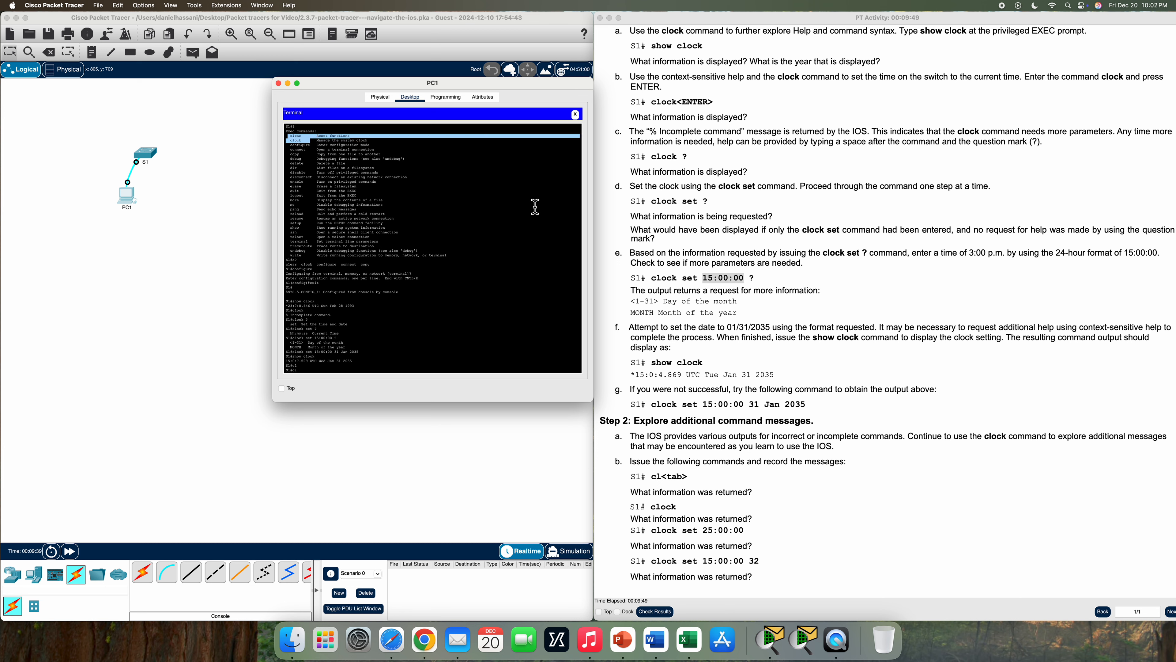
# - Extend the abbreviation on S1 until it auto-completes to clock, and run clock without any parameters
pyautogui.click(320, 373)
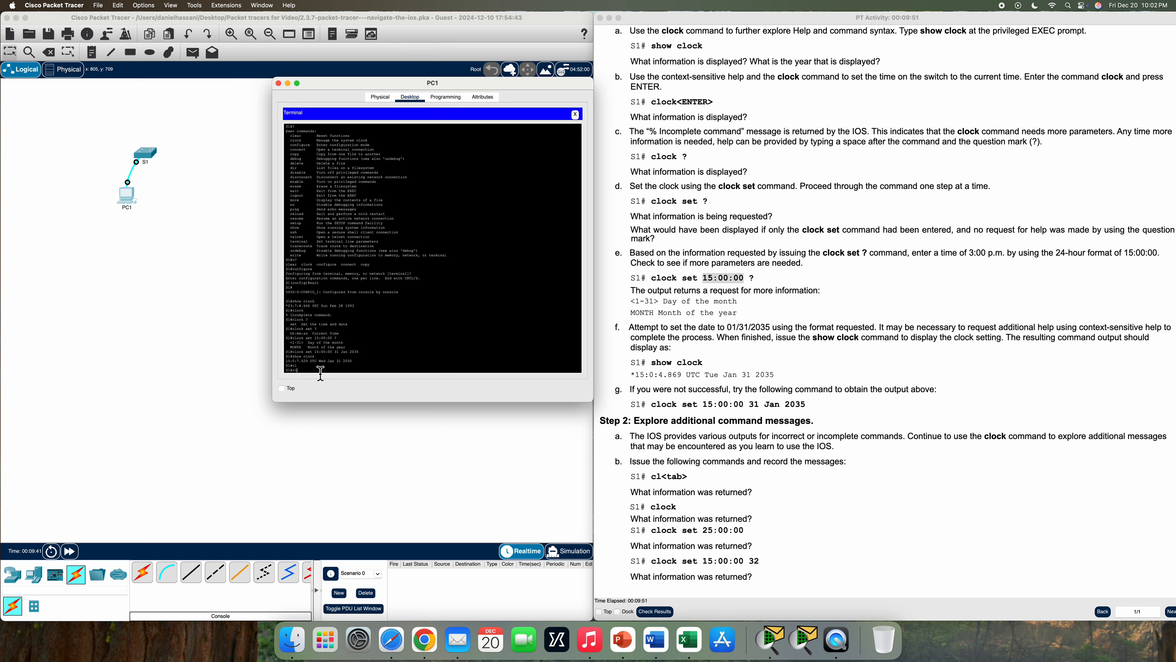
pyautogui.write('e')
pyautogui.press('Tab')
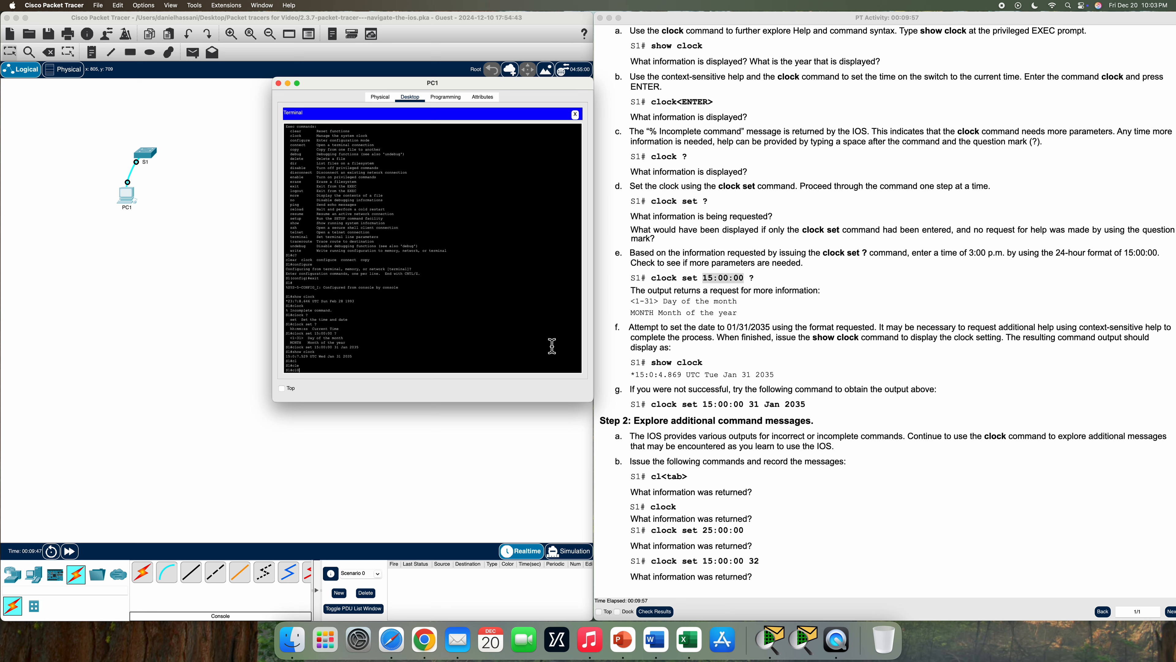
pyautogui.press('Tab')
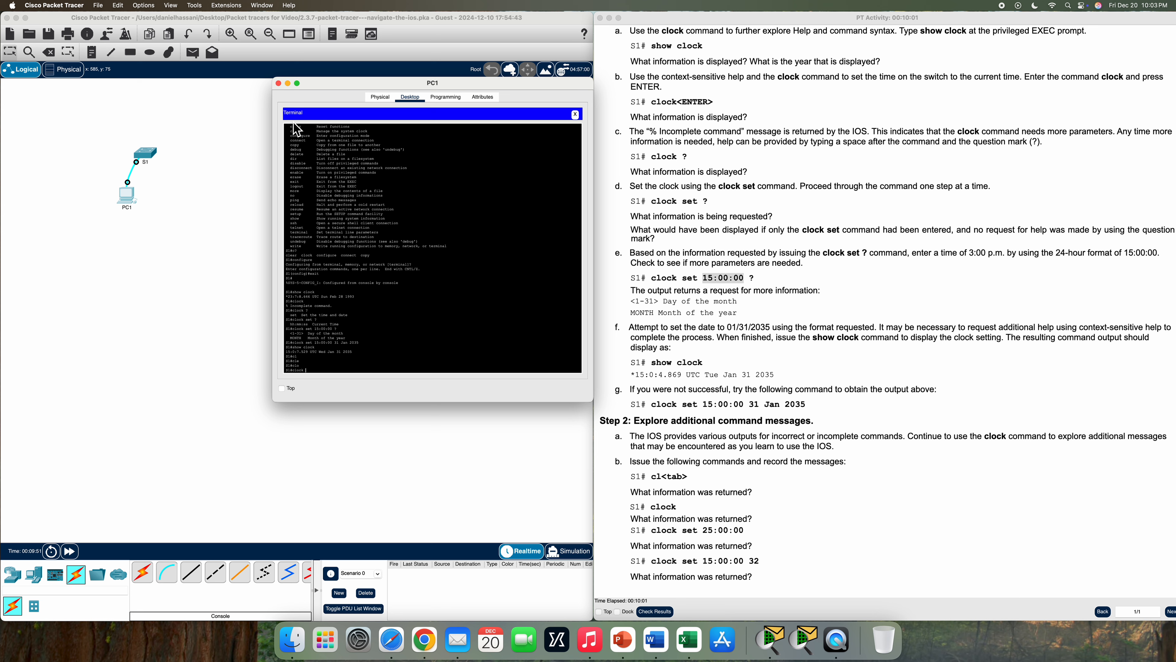
pyautogui.moveTo(287, 126); pyautogui.dragTo(311, 132)
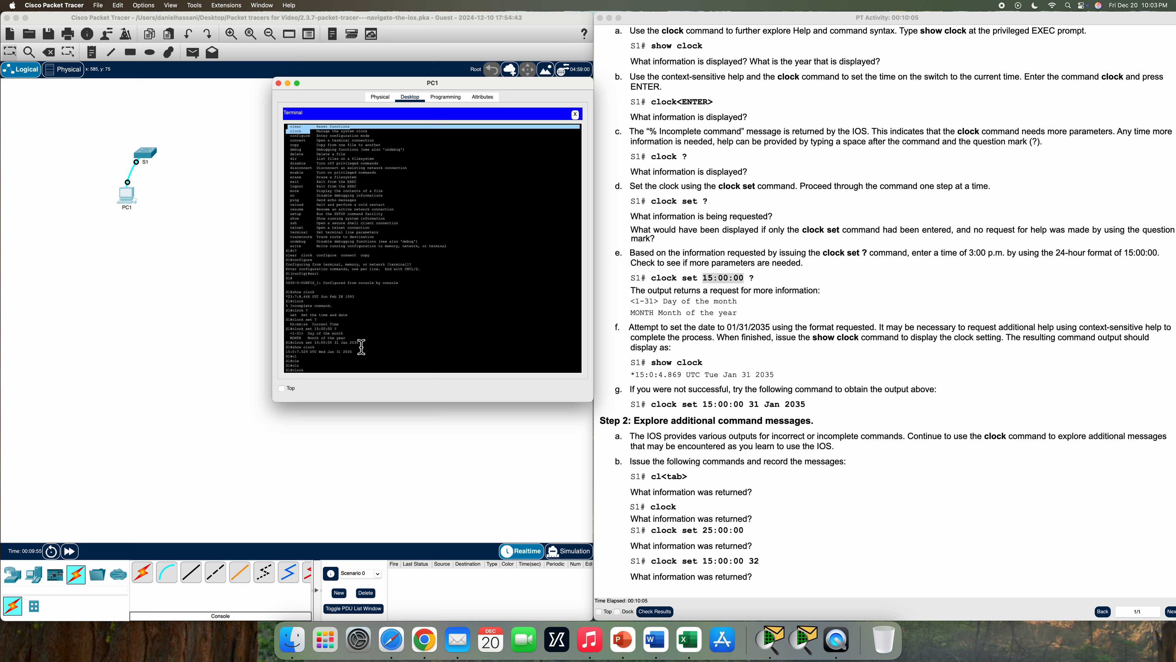
pyautogui.click(330, 374)
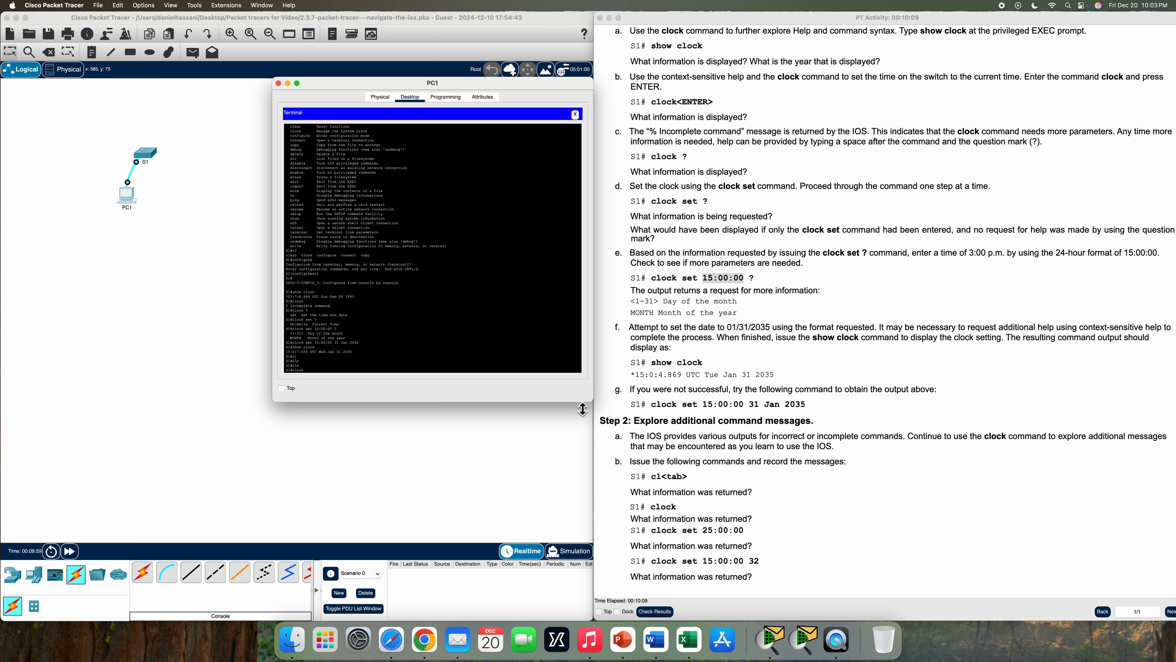
pyautogui.press('Return')
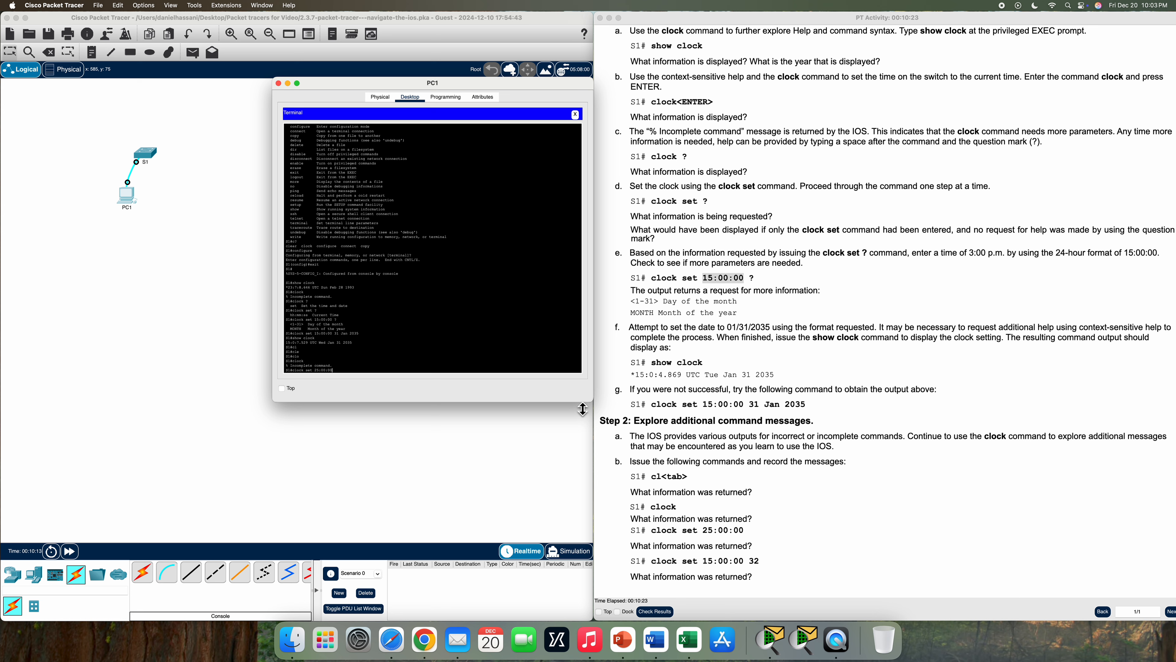
# - Run clock set 25:00:00 on S1 and highlight the message it returns
pyautogui.moveTo(315, 370); pyautogui.dragTo(323, 373)
pyautogui.click(330, 369)
pyautogui.press('Return')
pyautogui.moveTo(373, 361); pyautogui.dragTo(286, 364)
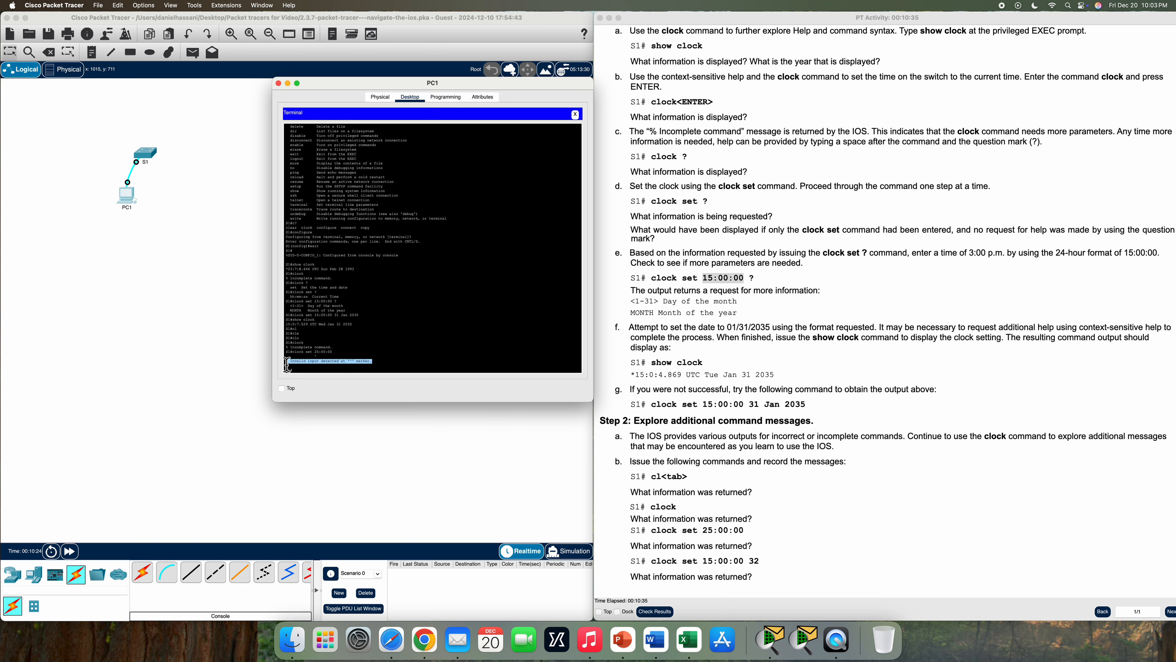
# - Run clock set 15:00:00 32 on S1 to test the response to an out-of-range day
pyautogui.click(317, 374)
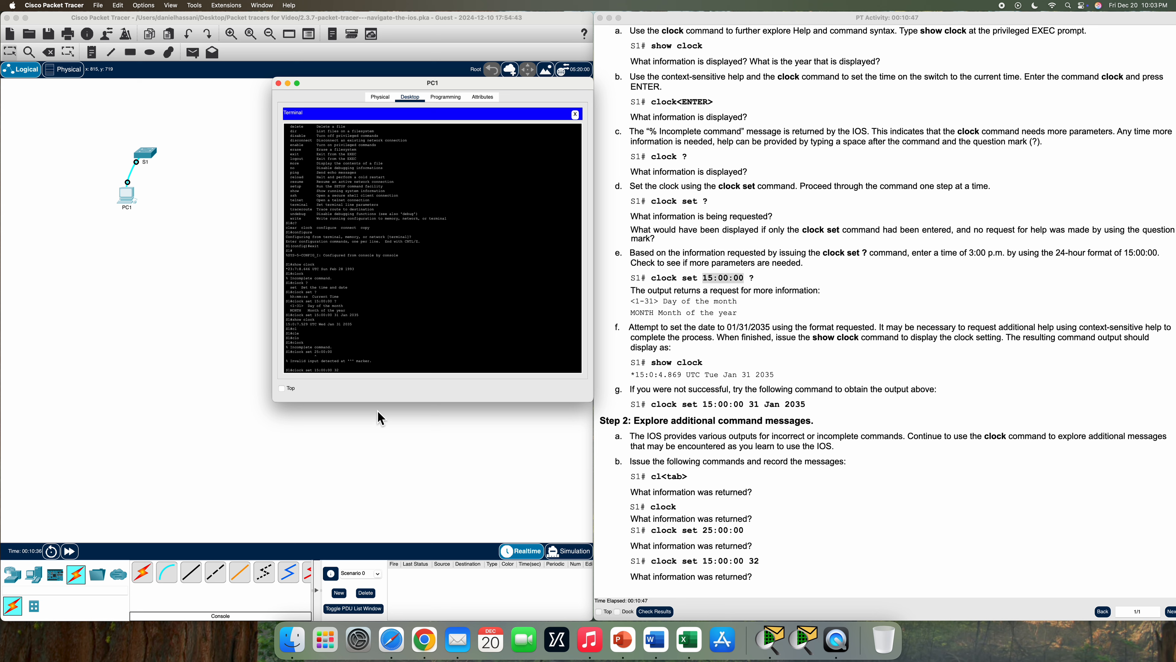
pyautogui.moveTo(386, 362)
pyautogui.mouseDown()
pyautogui.moveTo(279, 356)
pyautogui.moveTo(384, 364)
pyautogui.mouseUp()
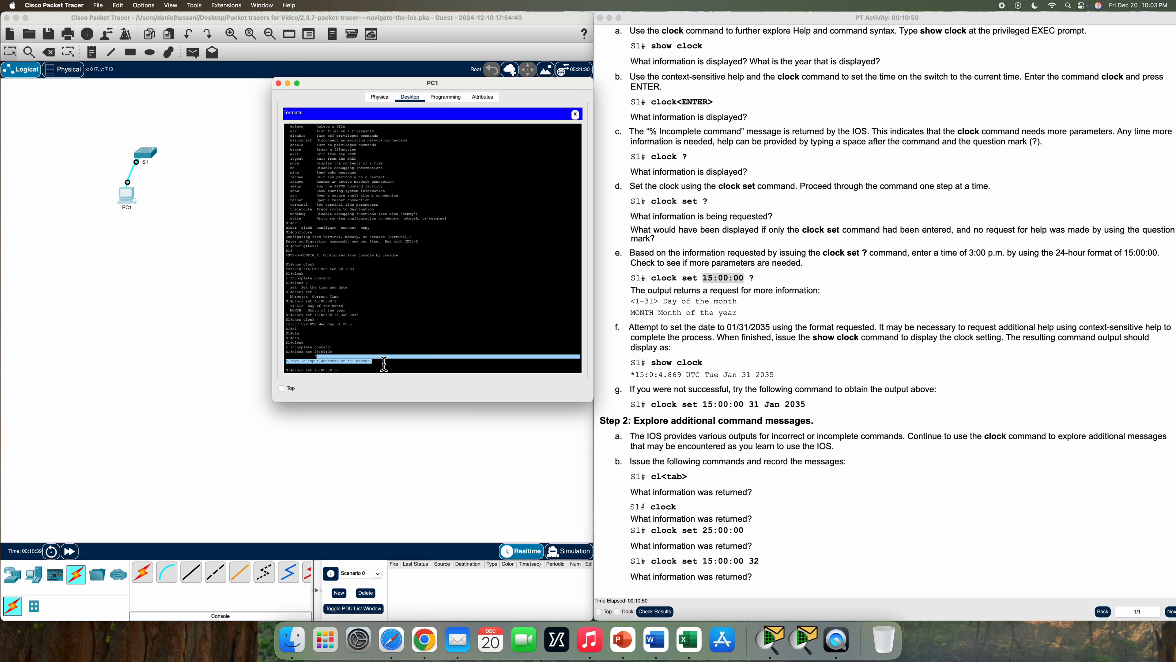
pyautogui.click(349, 375)
pyautogui.doubleClick(338, 372)
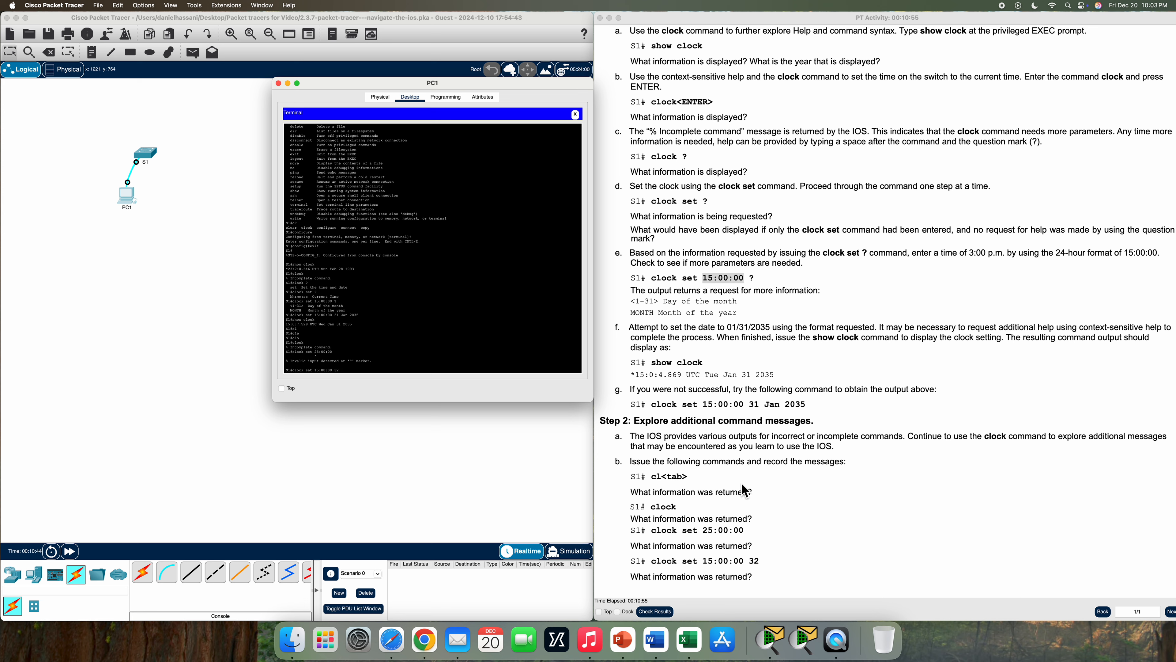
pyautogui.press('Return')
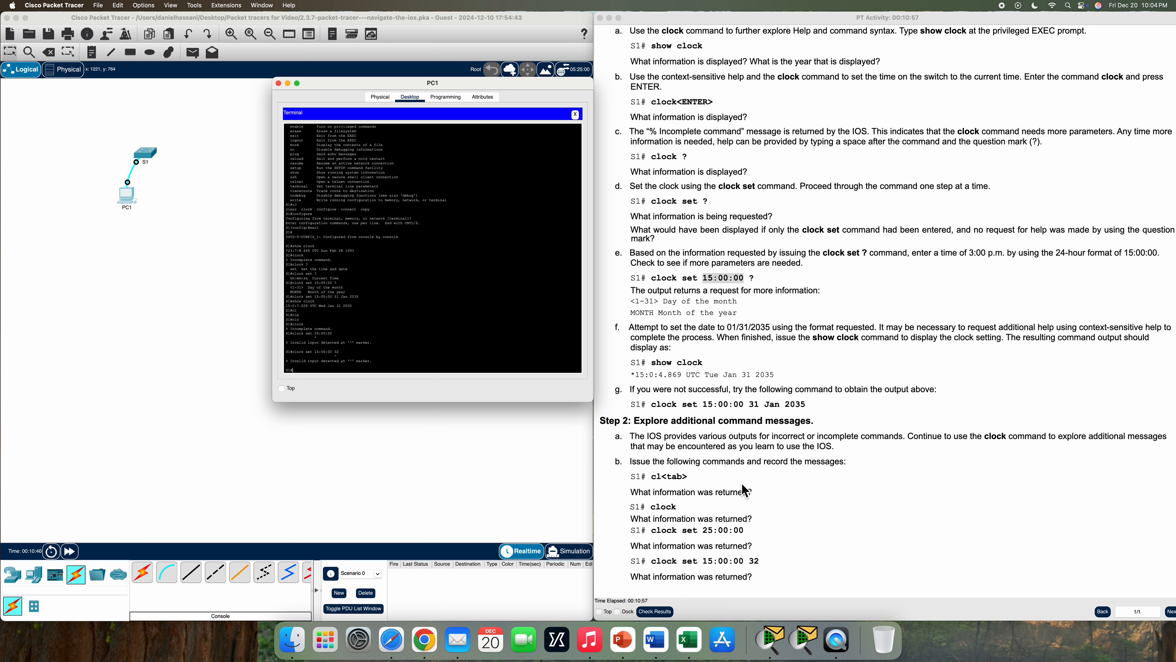